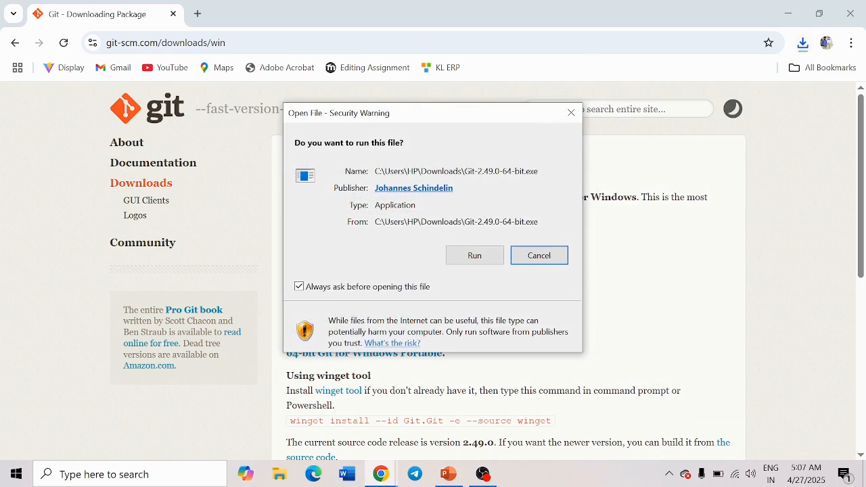
- Run the downloaded Git-2.49.0-64-bit.exe installer
click(472, 256)
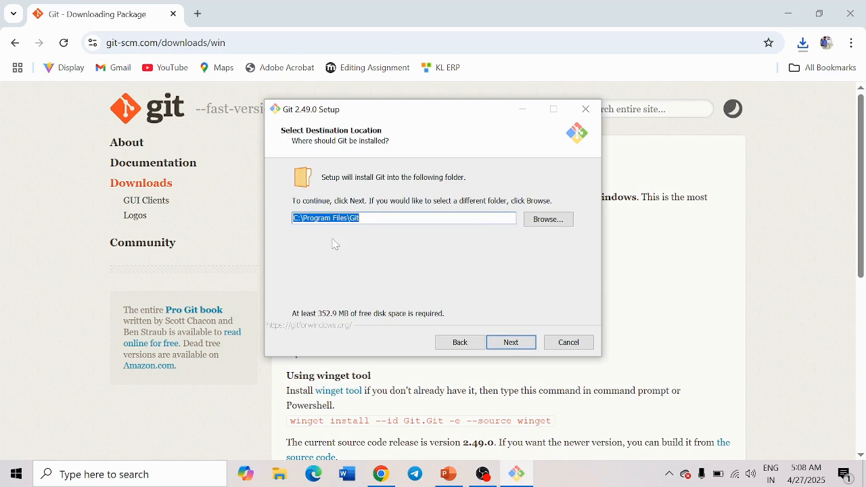
- Accept the C:\Program Files\Git folder and default components, Start Menu, Vim editor, branch and PATH settings
click(508, 344)
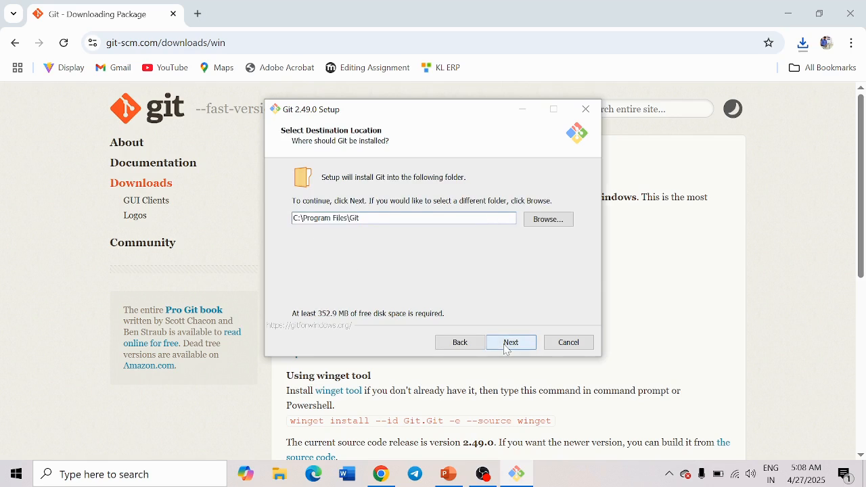
click(480, 300)
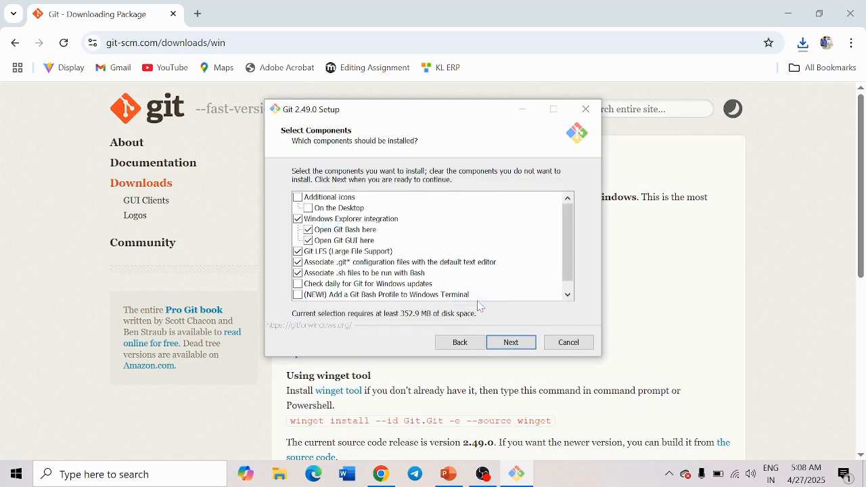
click(510, 344)
click(511, 344)
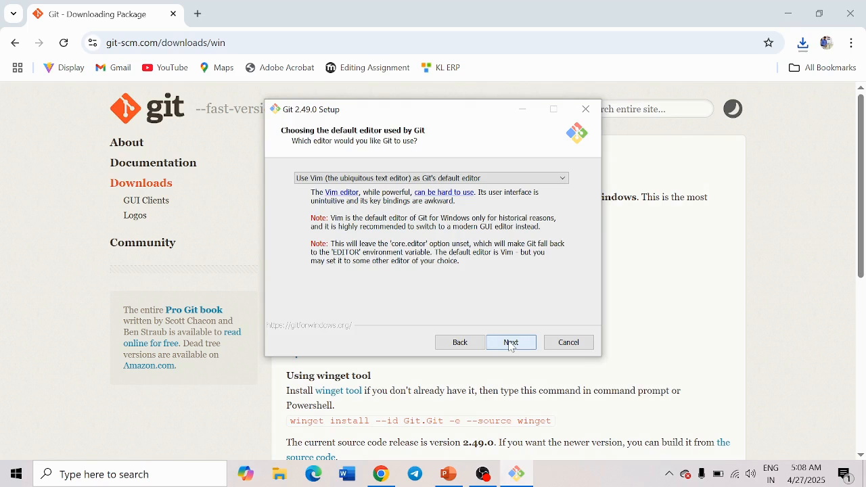
click(511, 343)
click(511, 344)
click(512, 343)
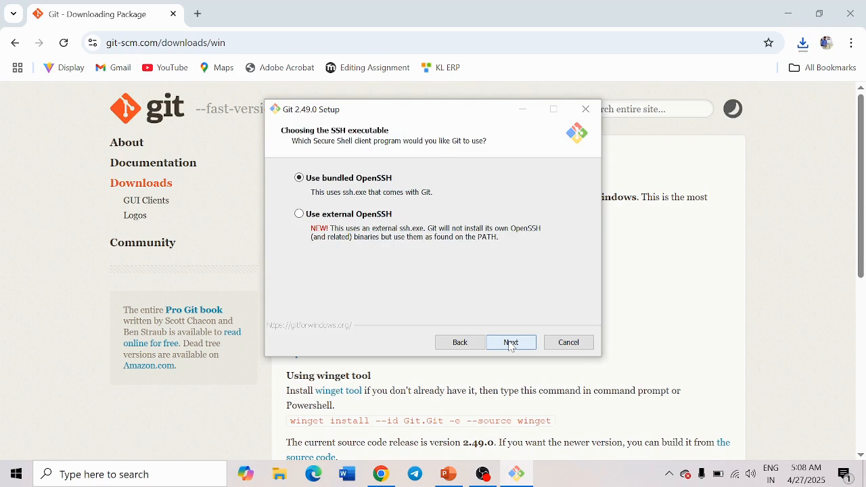
- Keep bundled OpenSSH, default HTTPS, line endings, MinTTY, pull and credential settings, then install
click(511, 343)
click(511, 344)
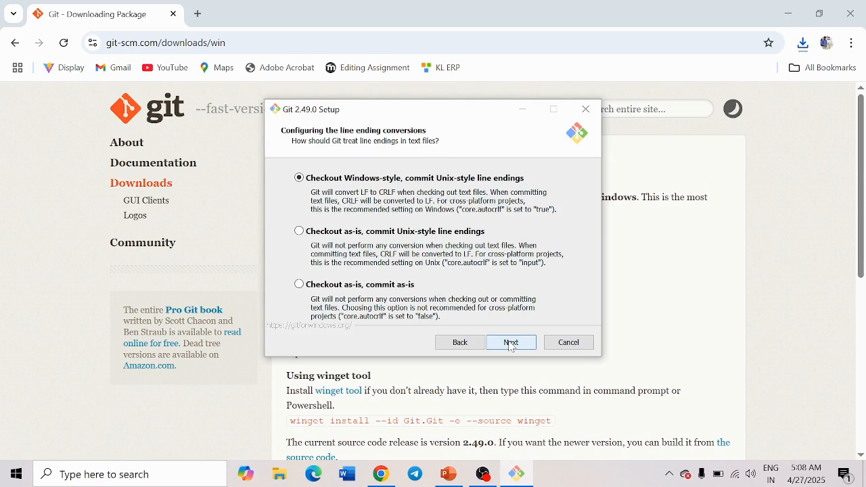
click(511, 343)
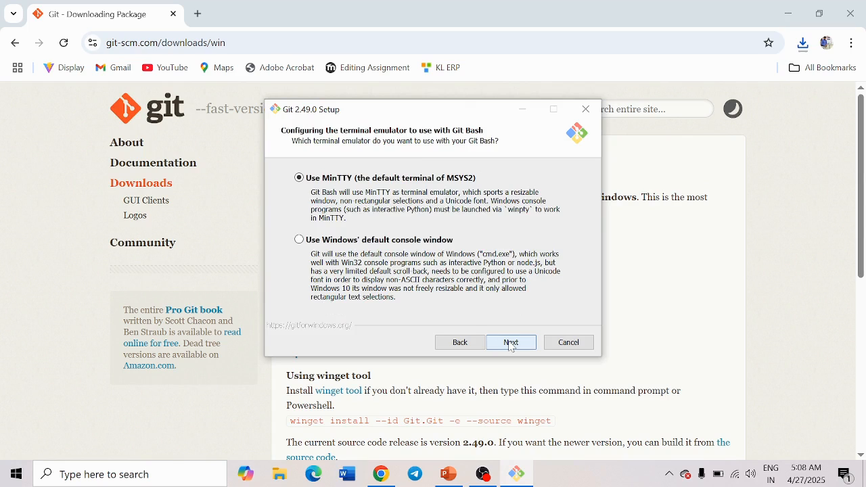
click(511, 343)
click(511, 343)
click(511, 343)
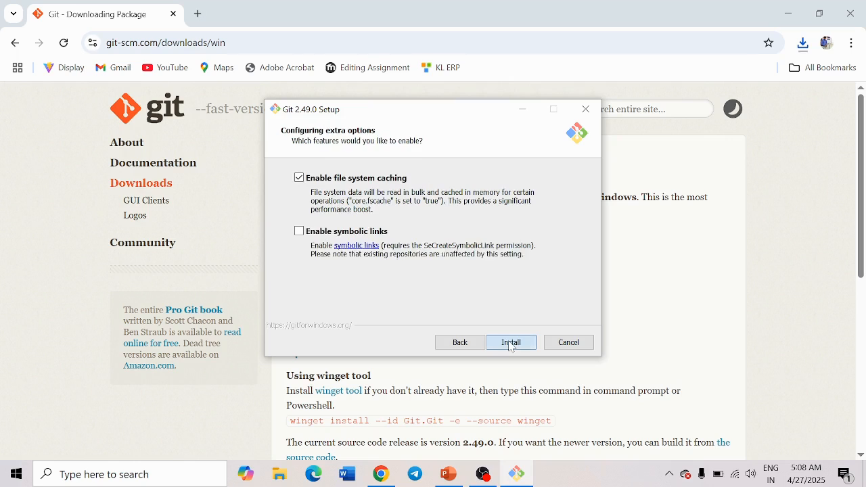
click(511, 343)
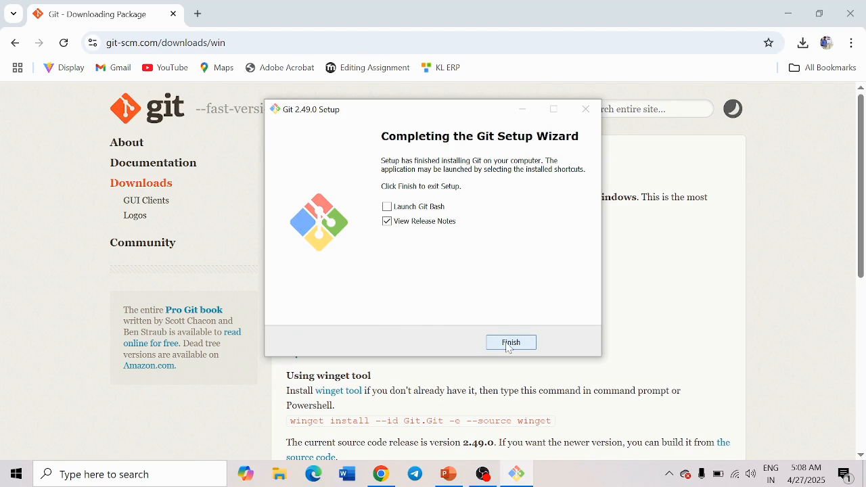
- Finish Git setup and confirm git version 2.49.0.windows.1 with git --version in Command Prompt
click(511, 344)
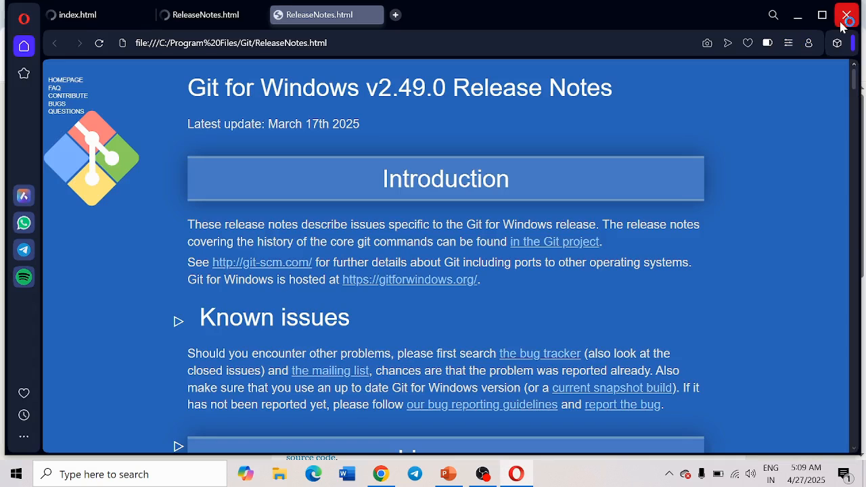
click(847, 14)
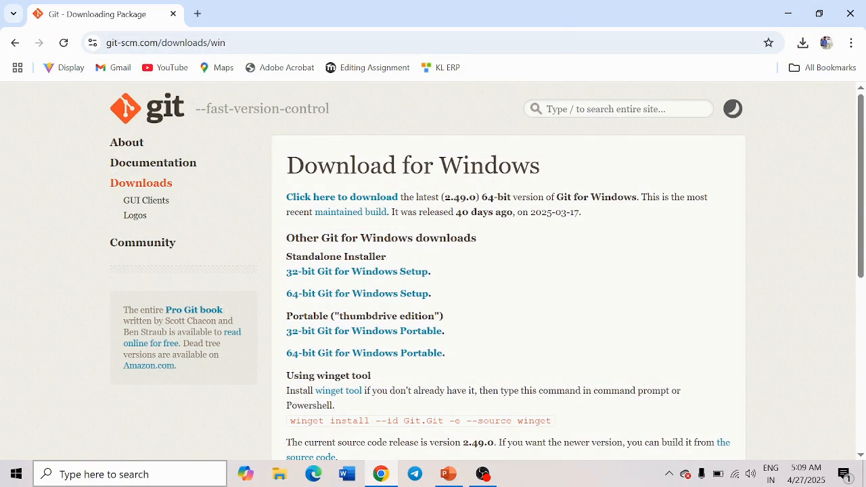
key(super)
text(cmd)
key(Return)
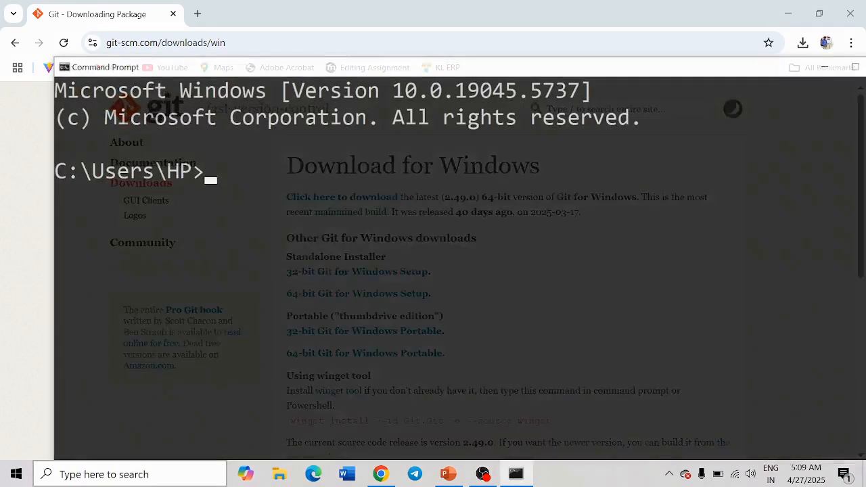
text(git)
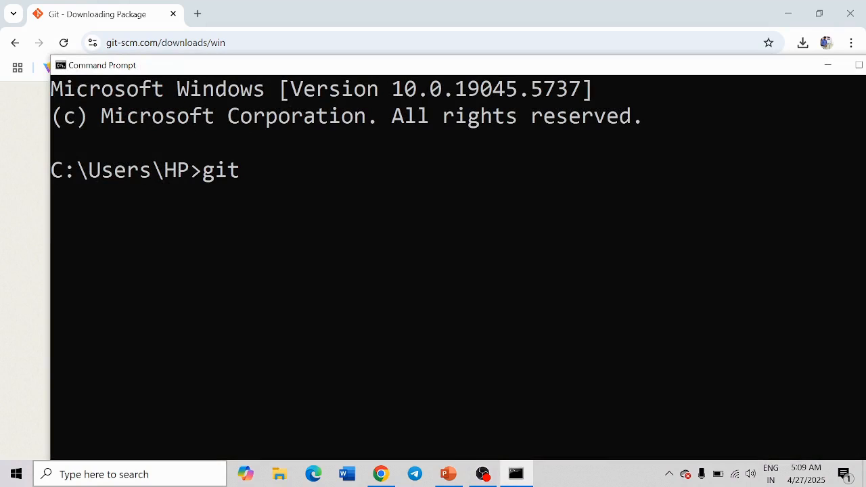
text( --version)
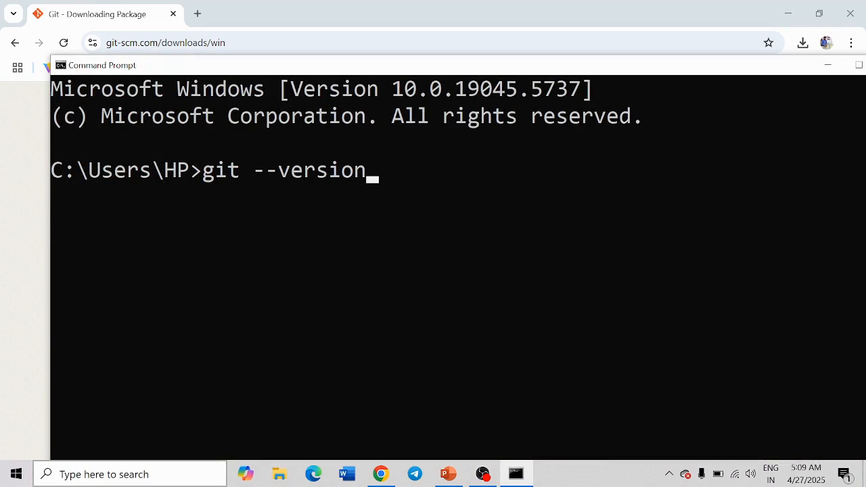
key(Return)
drag(415, 201, 52, 201)
- Close Command Prompt and return to the software requirements slide
drag(721, 56, 656, 77)
drag(749, 92, 691, 92)
click(834, 85)
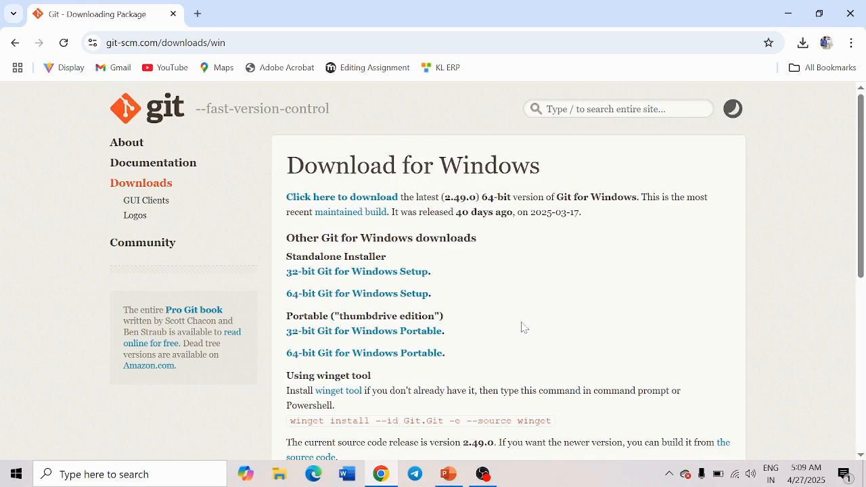
click(448, 474)
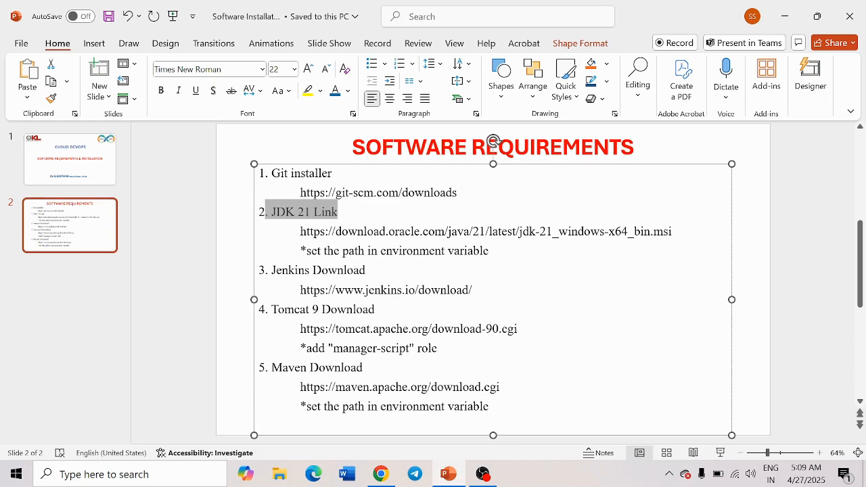
- Search Google for 'java download for windows' in a new Chrome tab and open Oracle's Java Downloads result
click(386, 472)
click(194, 12)
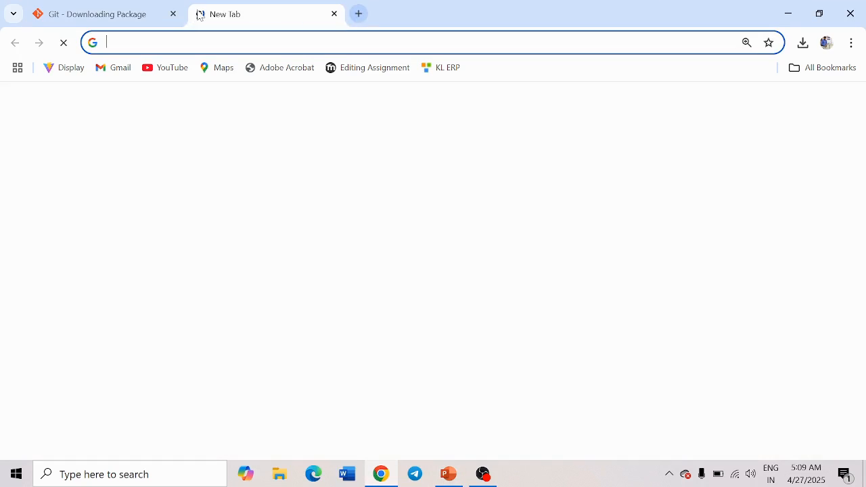
text(ja)
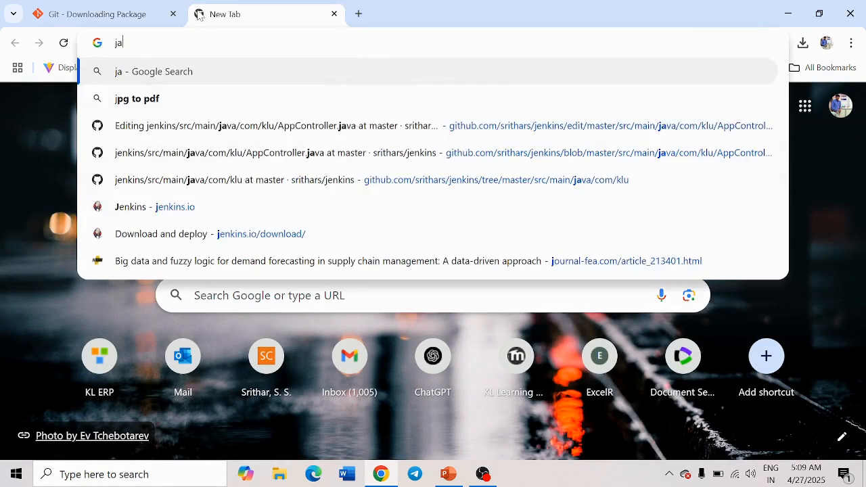
text(va)
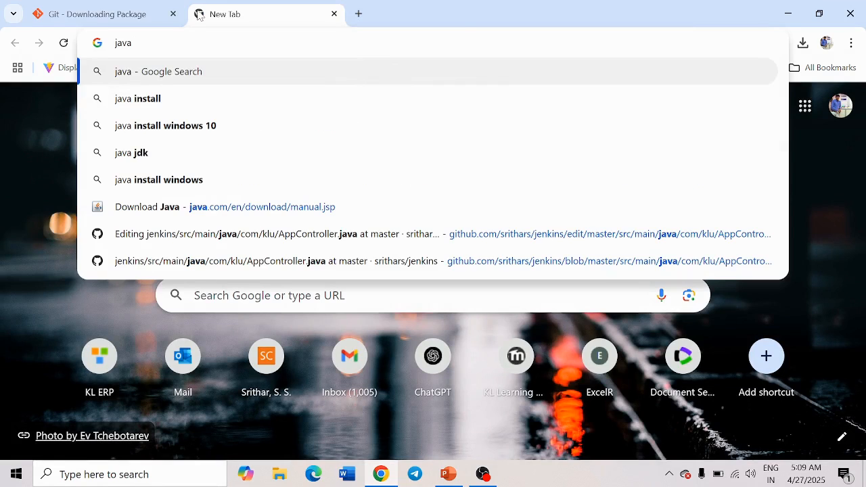
text( dow)
key(Return)
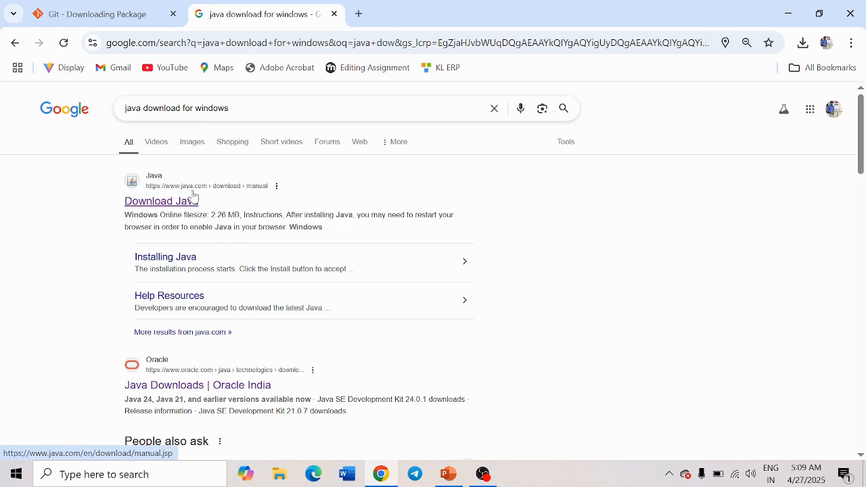
scroll(204, 305, down, 3)
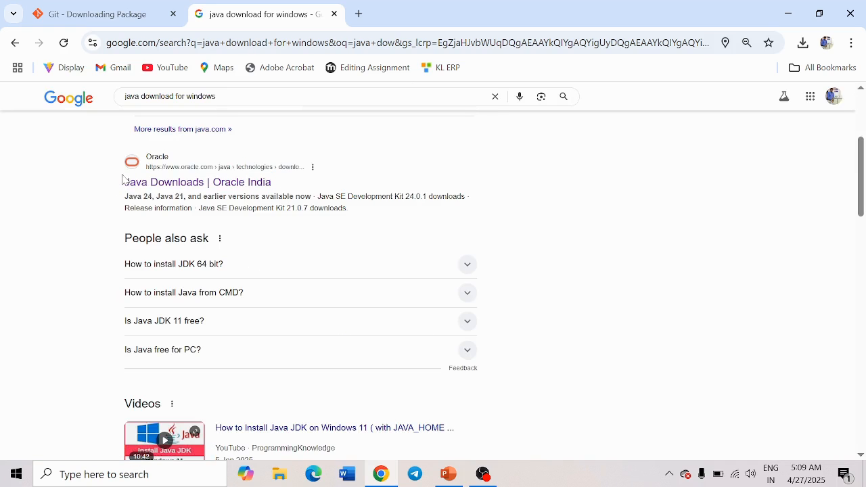
click(215, 183)
- Download the JDK 21 Windows x64 MSI installer (jdk-21_windows-x64_bin.msi, 163 MB) from Oracle
scroll(379, 262, down, 3)
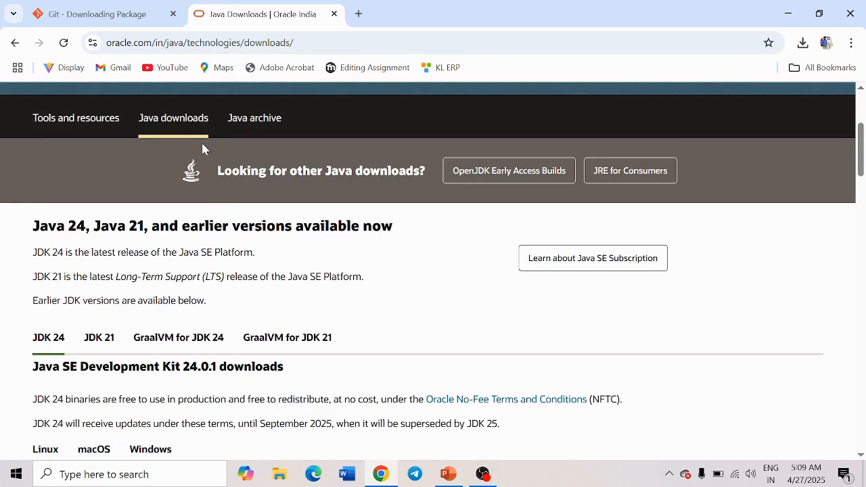
scroll(142, 302, down, 2)
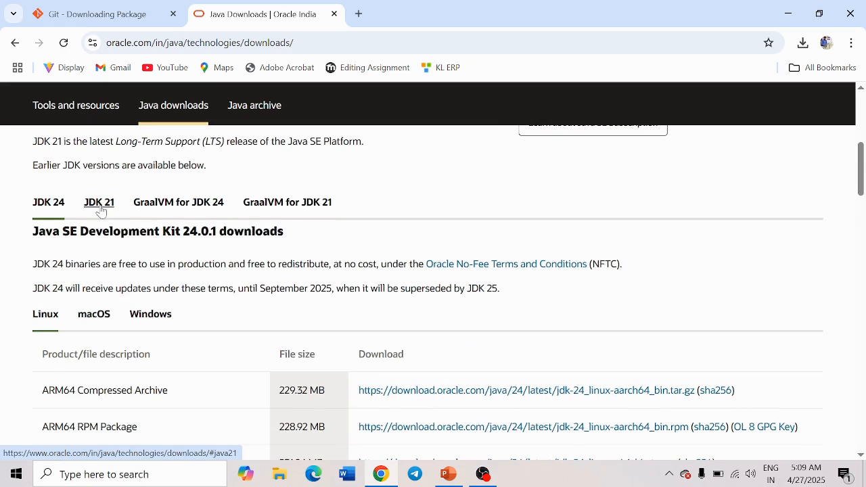
click(100, 210)
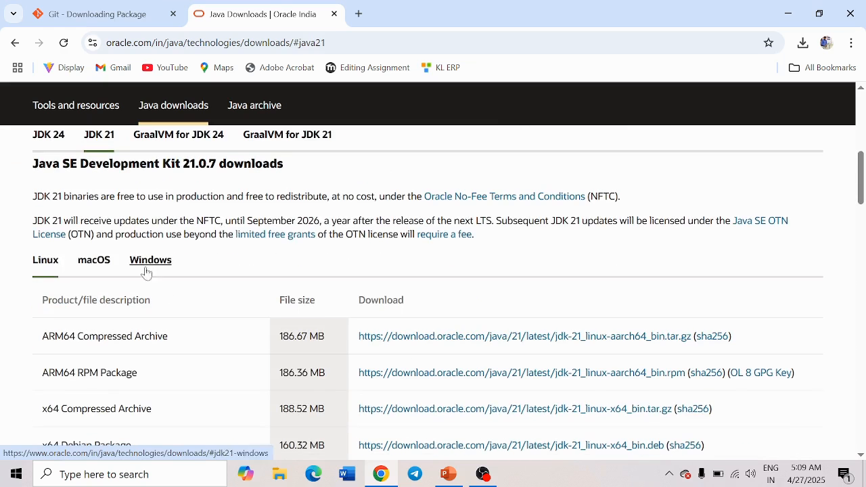
click(151, 264)
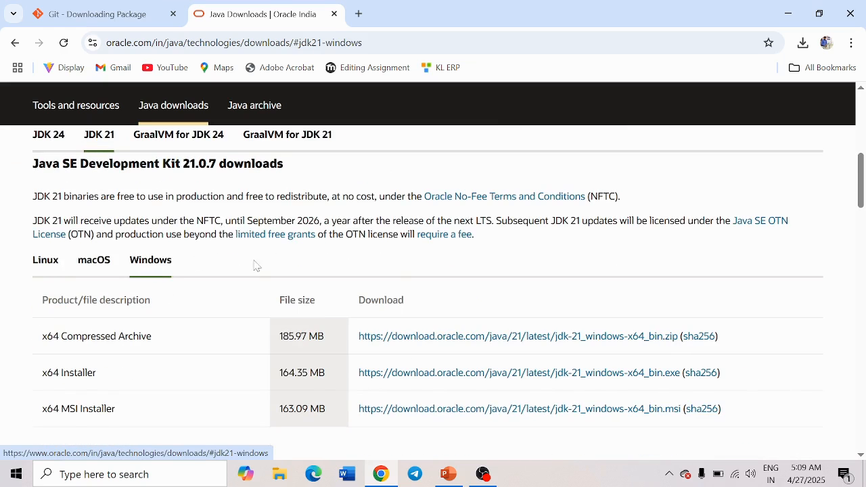
scroll(332, 275, down, 2)
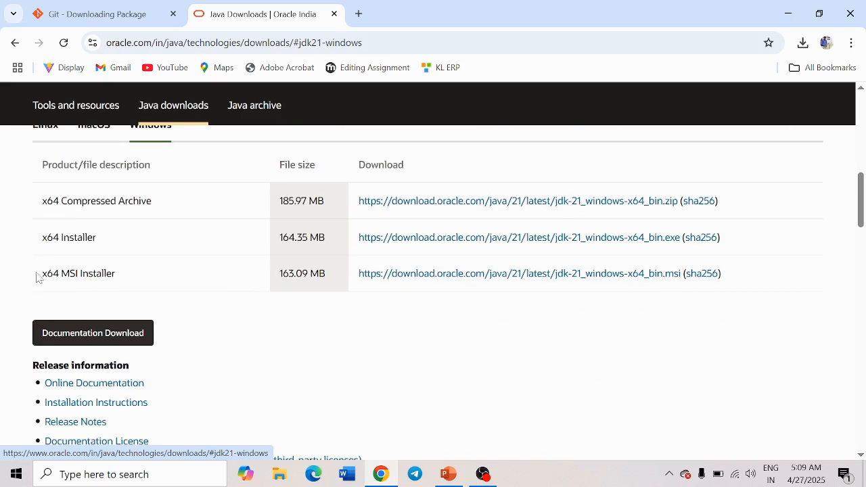
drag(37, 277, 145, 300)
click(106, 285)
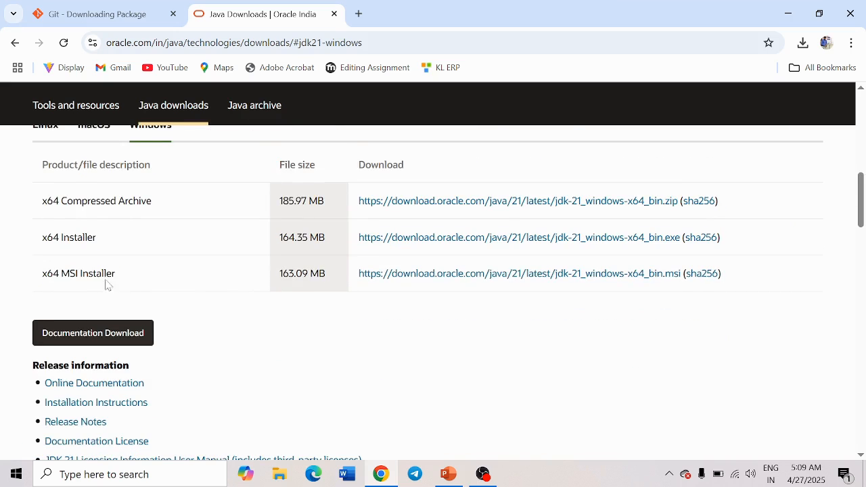
click(487, 282)
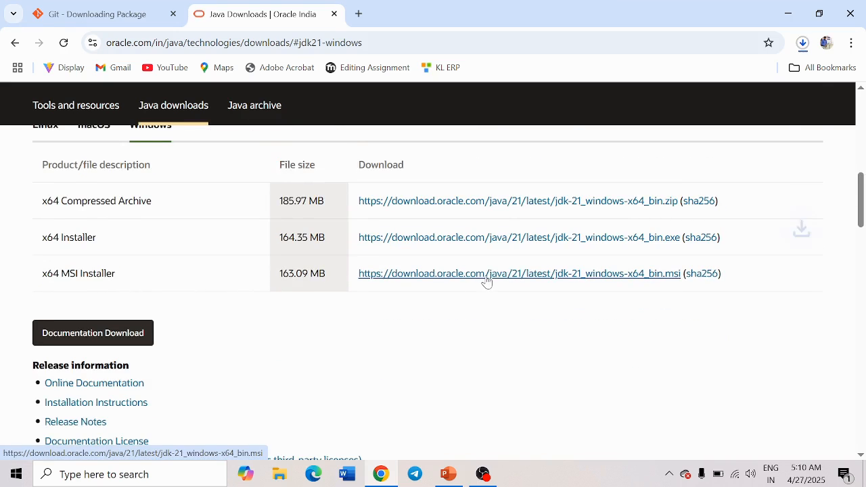
click(804, 45)
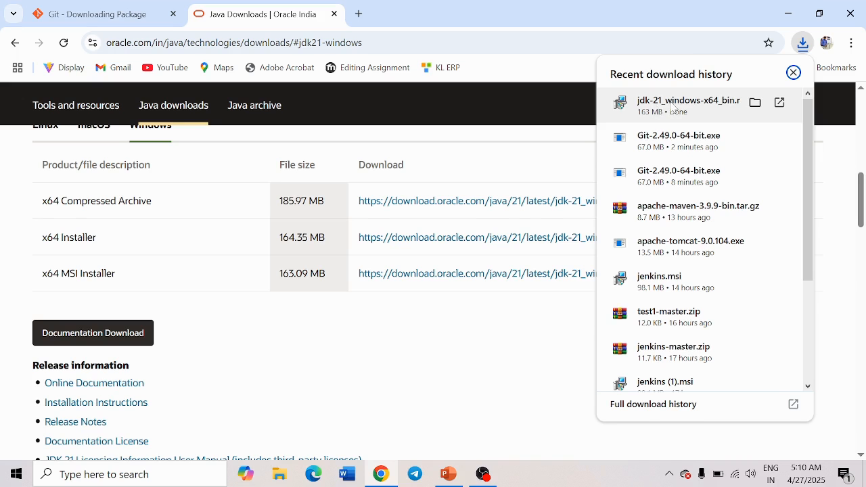
- Install JDK 21.0.7 (64-bit) into the default C:\Program Files\Java\jdk-21 folder
click(672, 108)
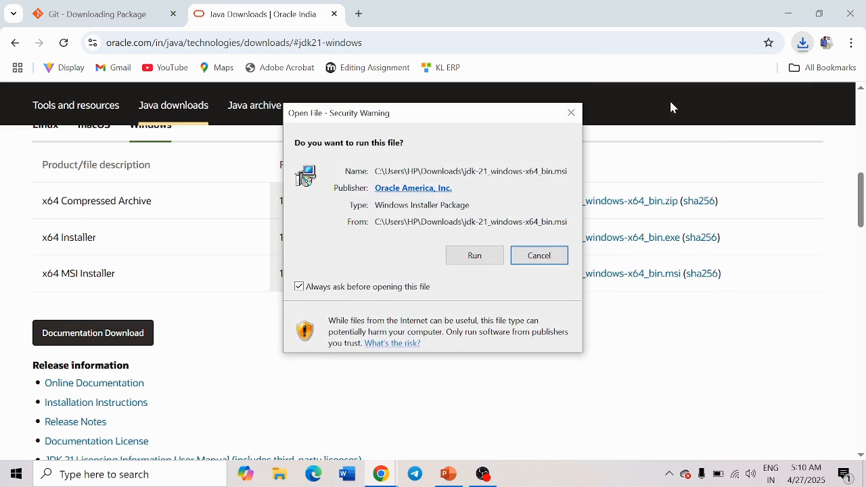
click(474, 255)
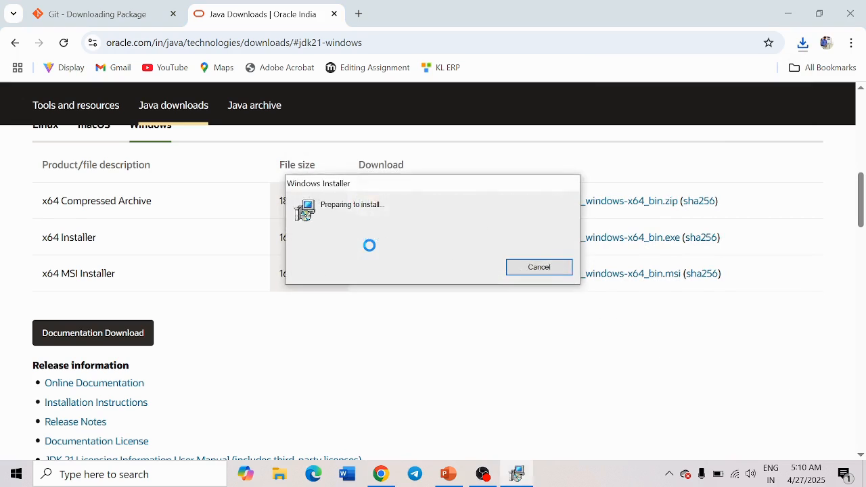
click(502, 349)
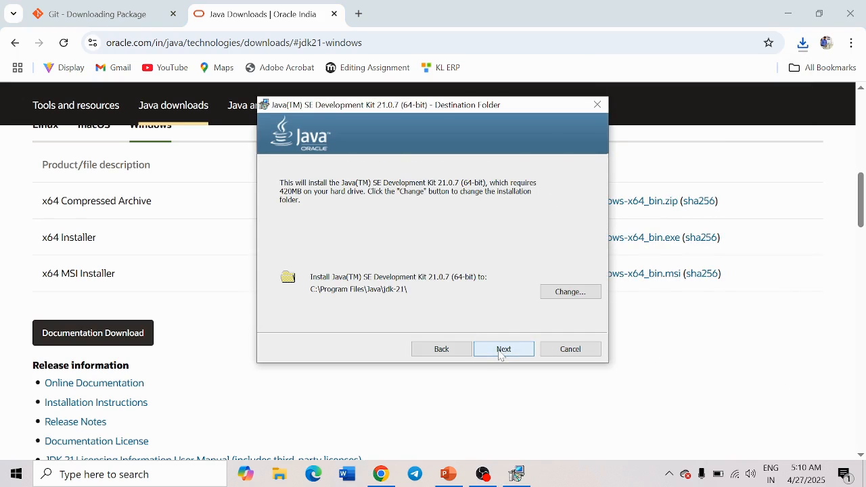
click(502, 350)
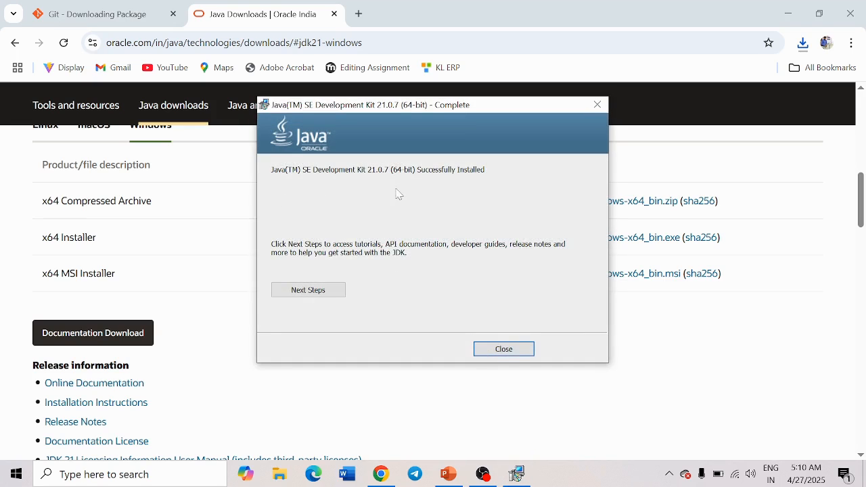
click(508, 352)
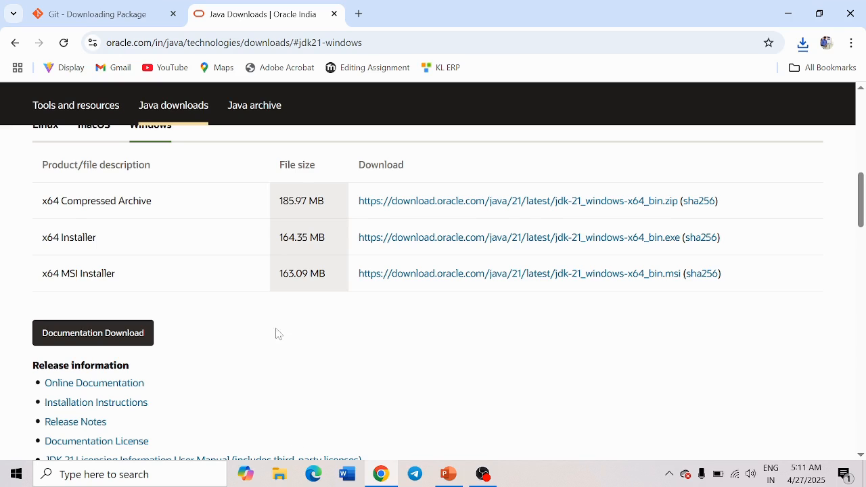
click(280, 477)
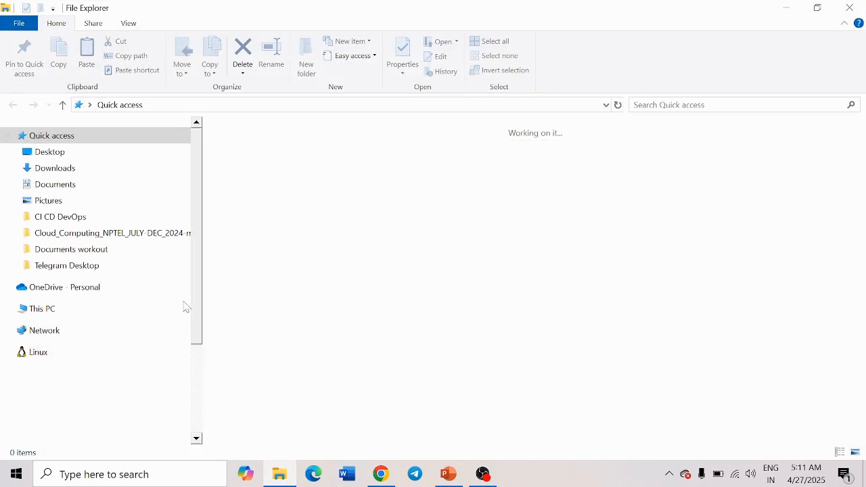
- Browse File Explorer to C:\Program Files\Java\jdk-21 and select its full path in the address bar
scroll(192, 304, down, 3)
click(76, 302)
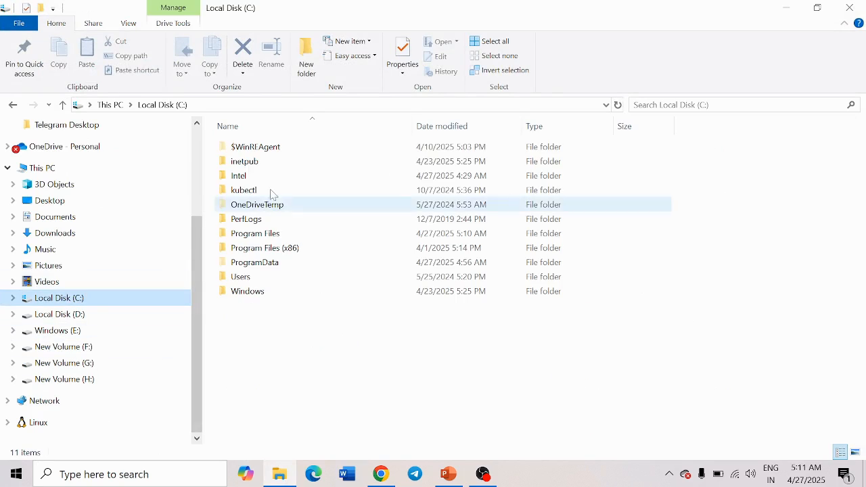
double_click(253, 234)
click(257, 236)
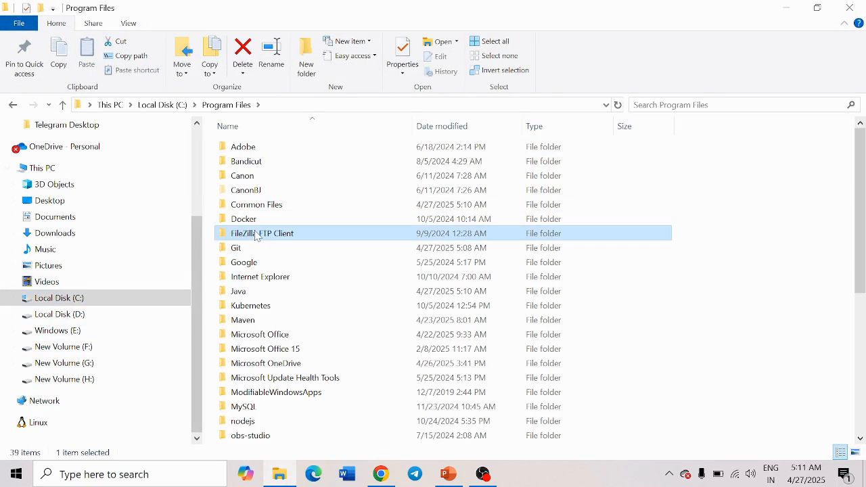
key(j)
key(Return)
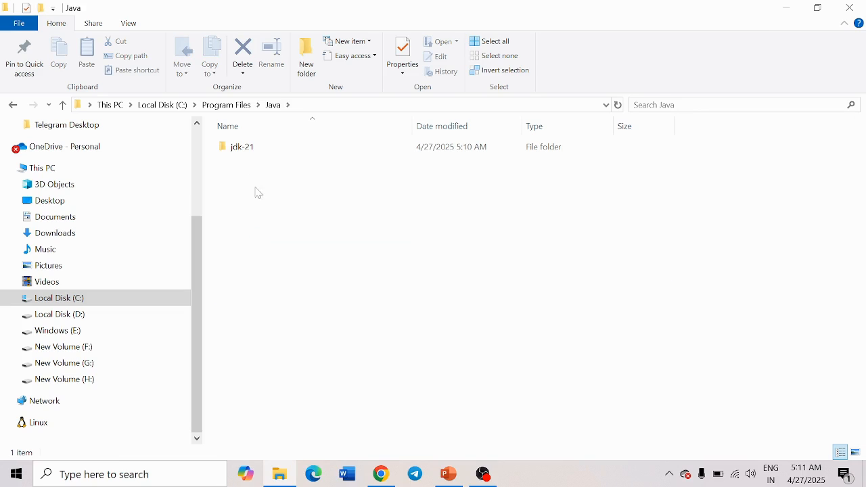
click(252, 155)
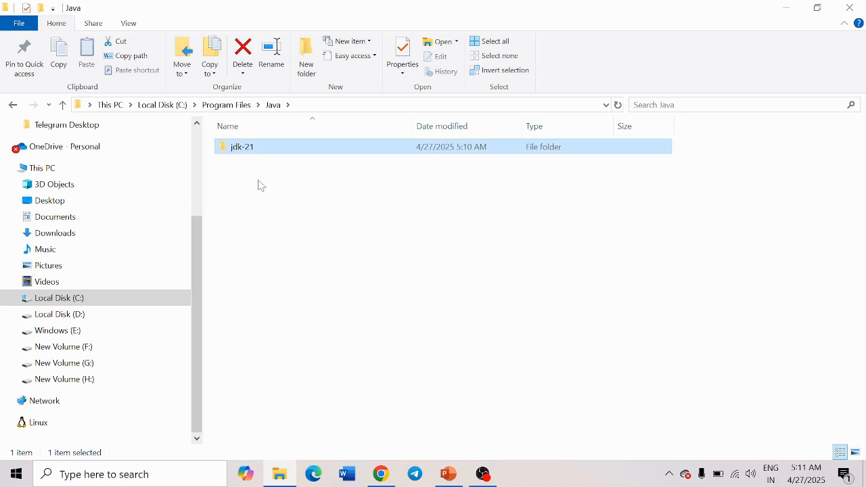
mouse_move(263, 155)
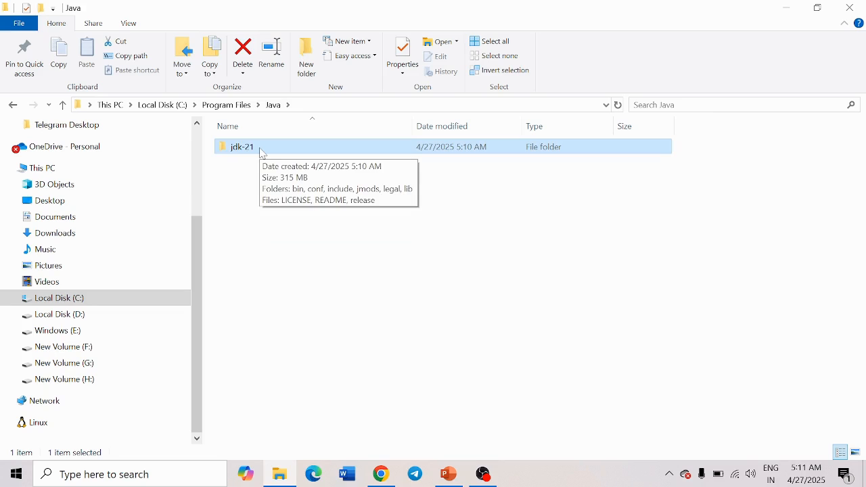
double_click(263, 154)
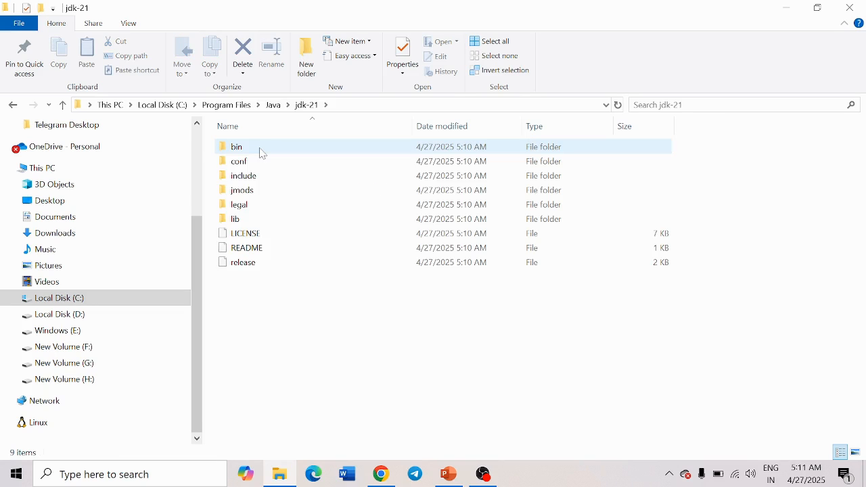
click(354, 107)
key(ctrl+c)
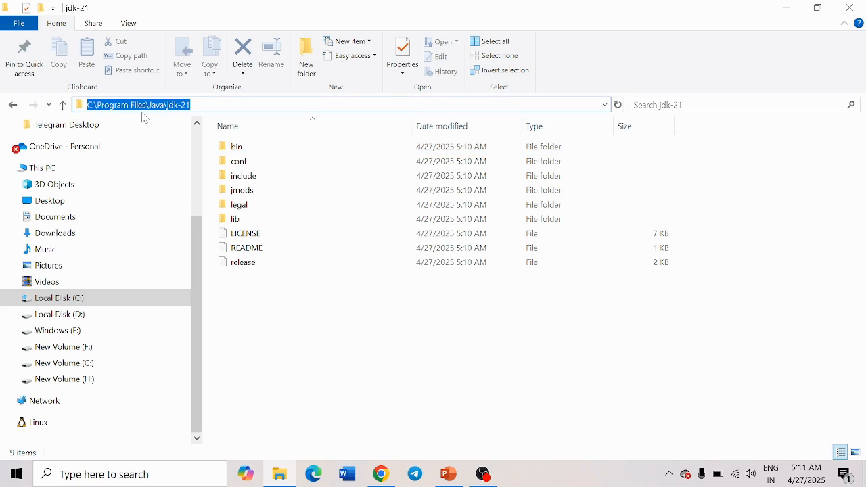
- Open the system Environment Variables window via Windows search
click(167, 482)
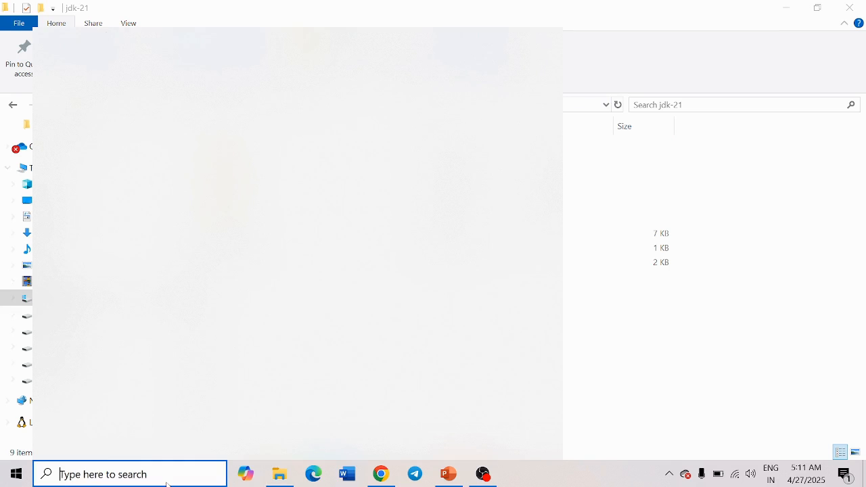
text(en)
key(Return)
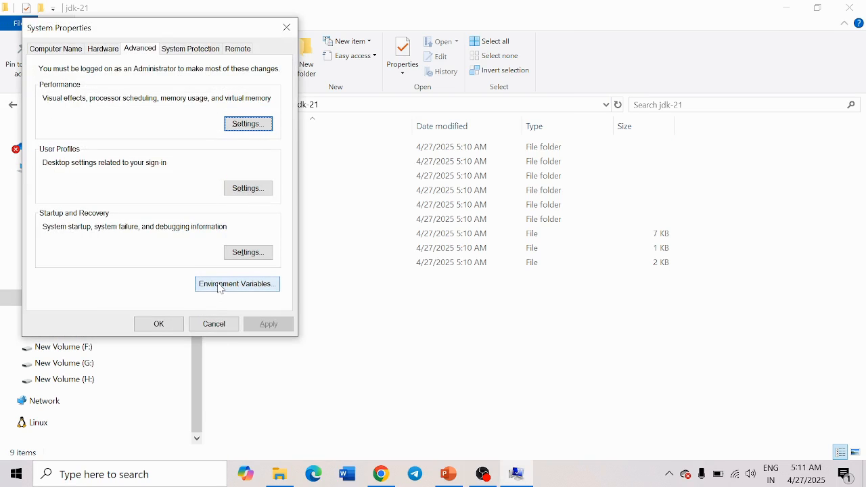
click(220, 287)
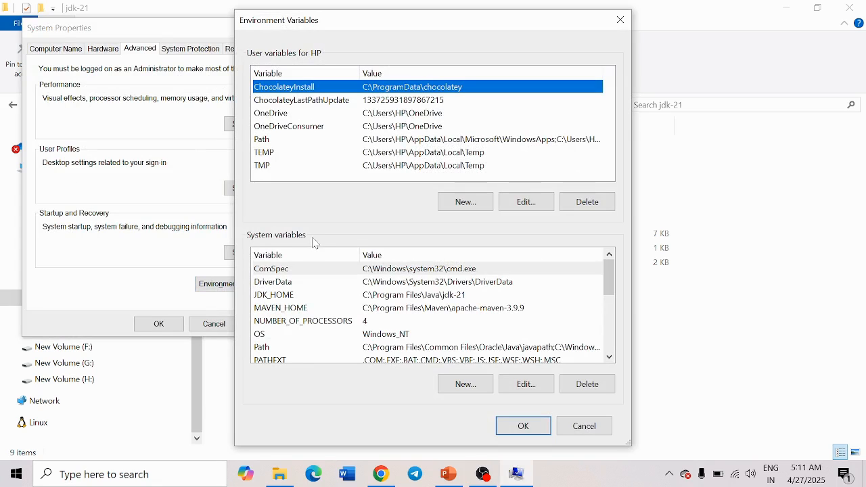
- Add system variable JDK_HOME = C:\Program Files\Java\jdk-21 and close all the dialogs
click(465, 386)
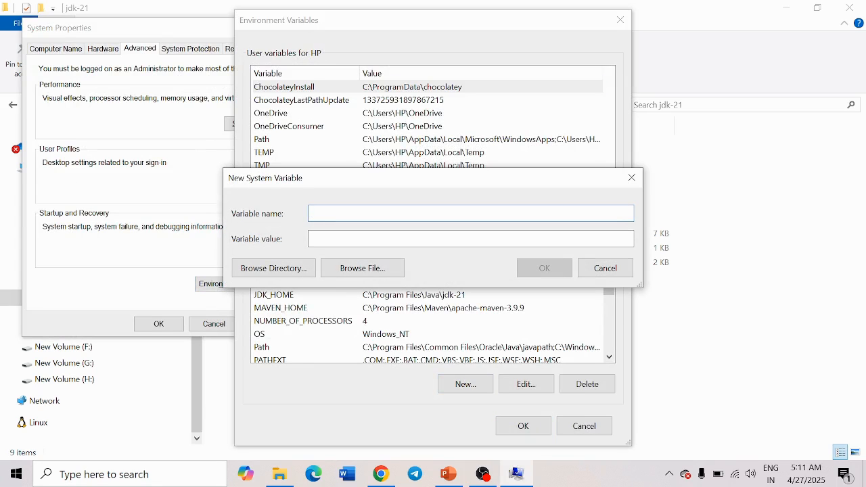
text(JSK_HOME)
key(BackSpace)
key(BackSpace)
key(BackSpace)
key(BackSpace)
key(BackSpace)
text(DK_HOME)
key(Tab)
key(ctrl+v)
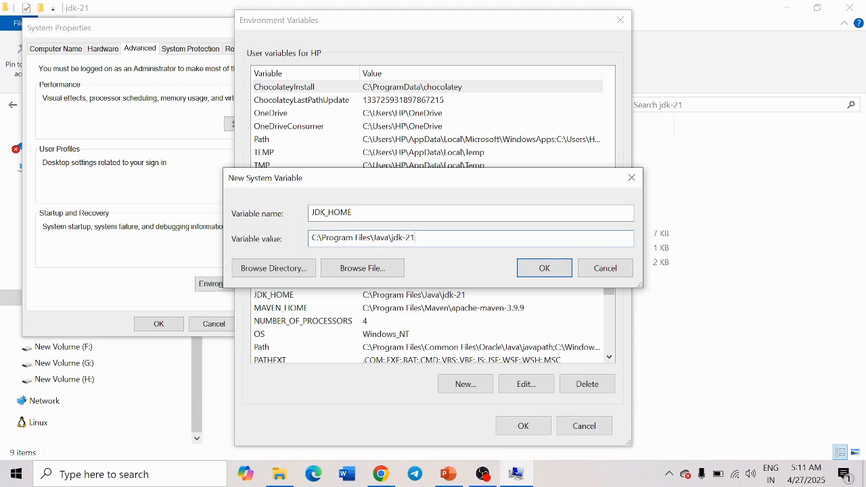
click(546, 269)
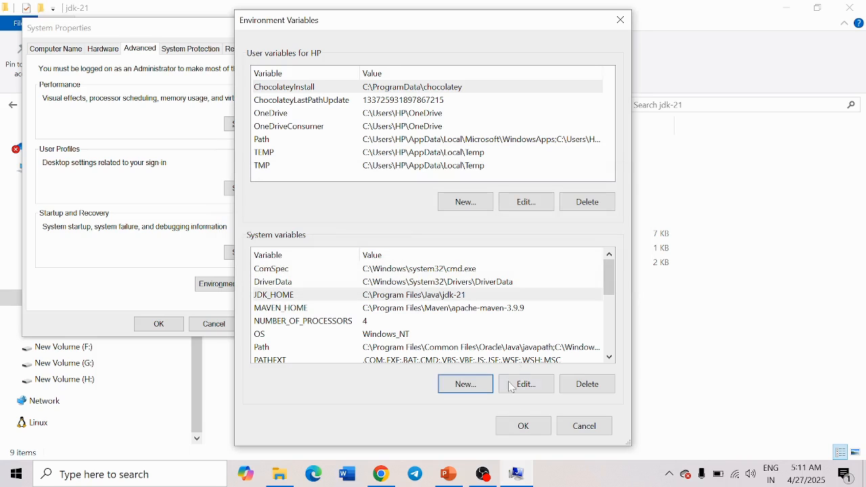
click(523, 427)
click(158, 325)
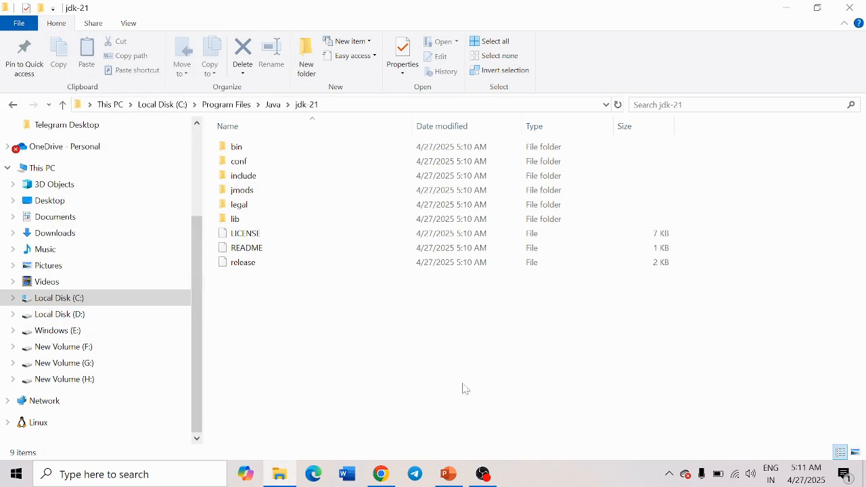
- Note Jenkins Download on the requirements slide, then search 'jenkins download' and open its download page
click(450, 474)
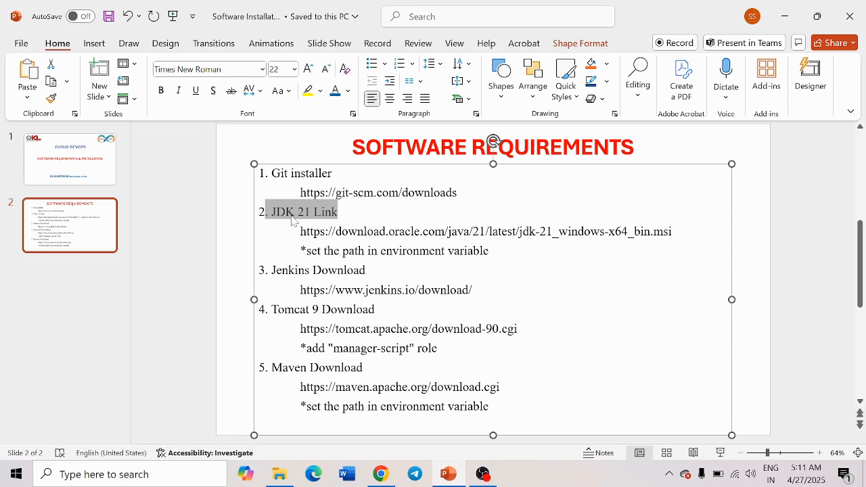
drag(272, 270, 366, 274)
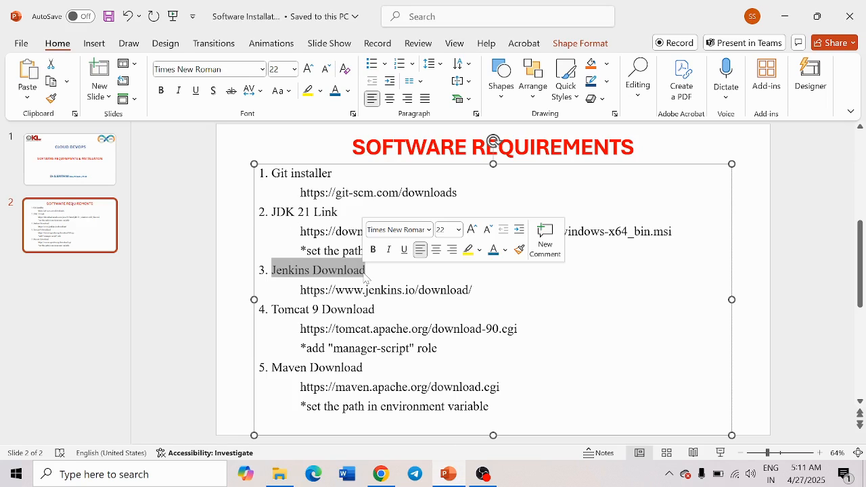
click(381, 474)
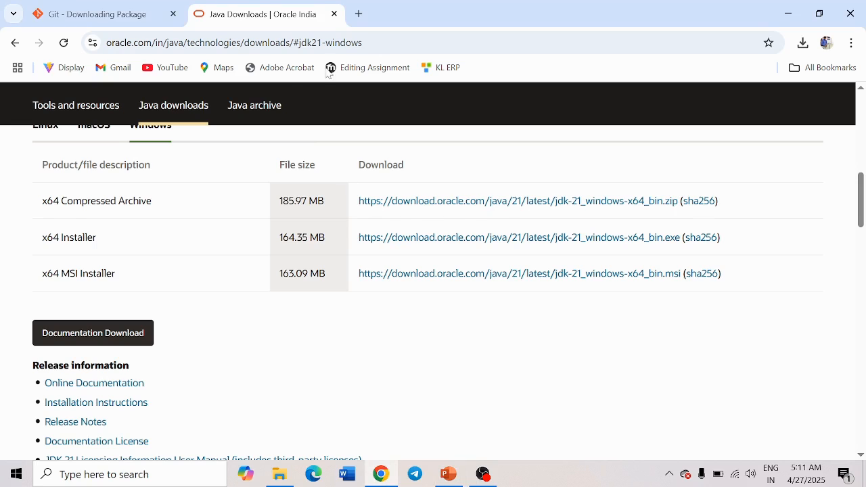
click(359, 14)
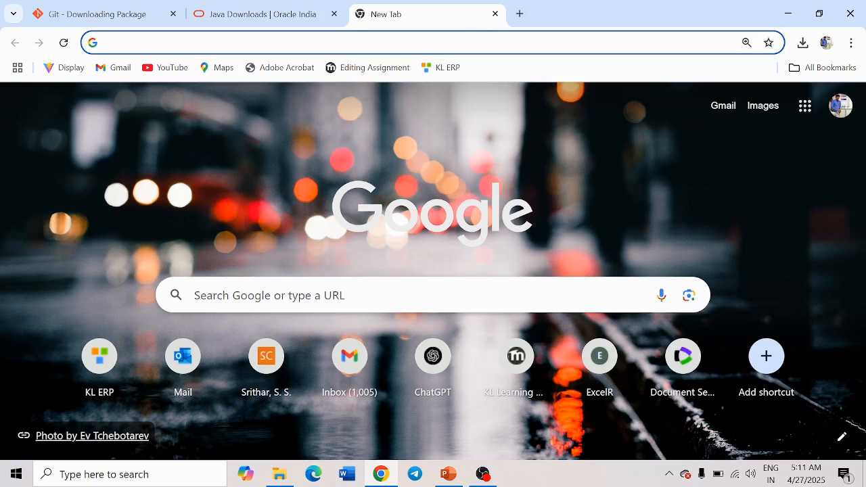
text(jenks)
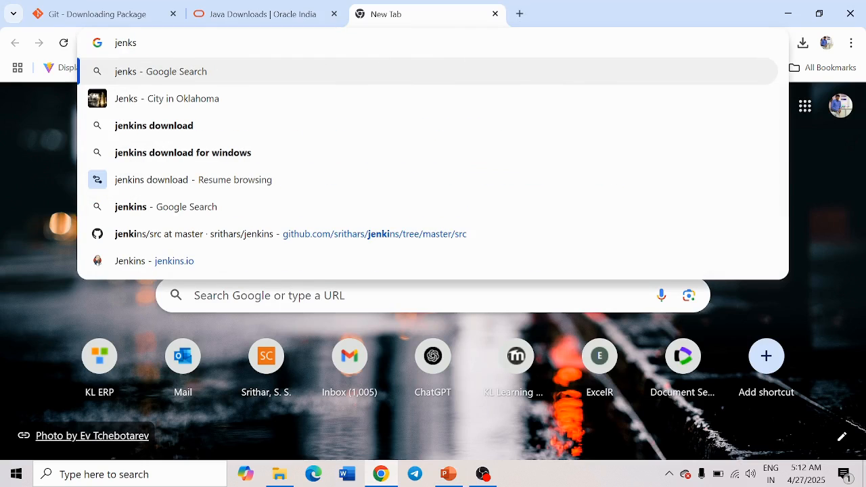
key(Down)
key(Down)
key(Return)
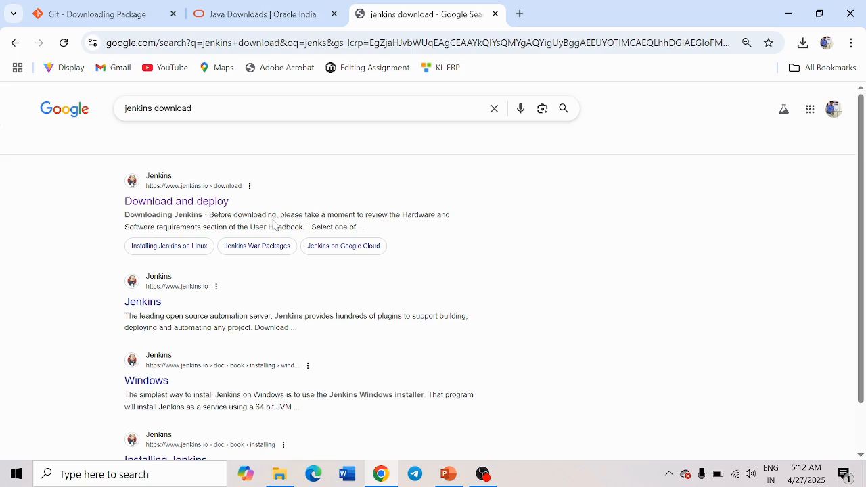
drag(108, 206, 206, 203)
click(195, 203)
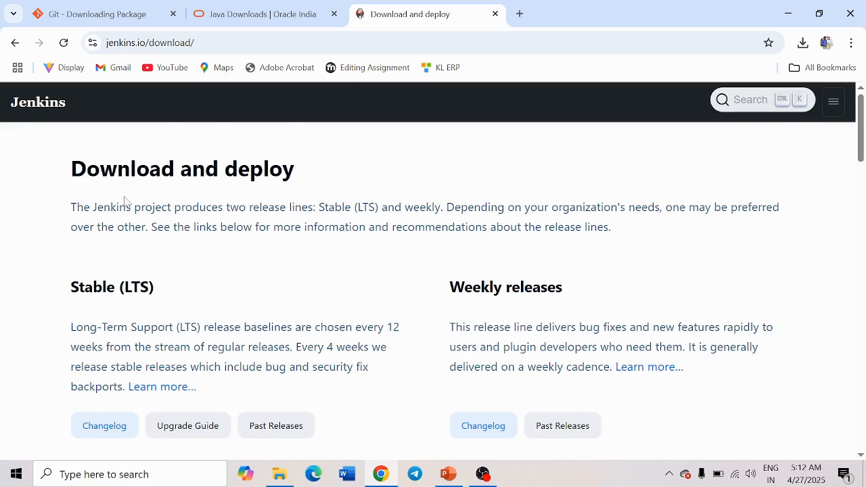
- Download the Windows jenkins.msi (98.1 MB) and run it from Chrome's downloads
scroll(252, 304, down, 8)
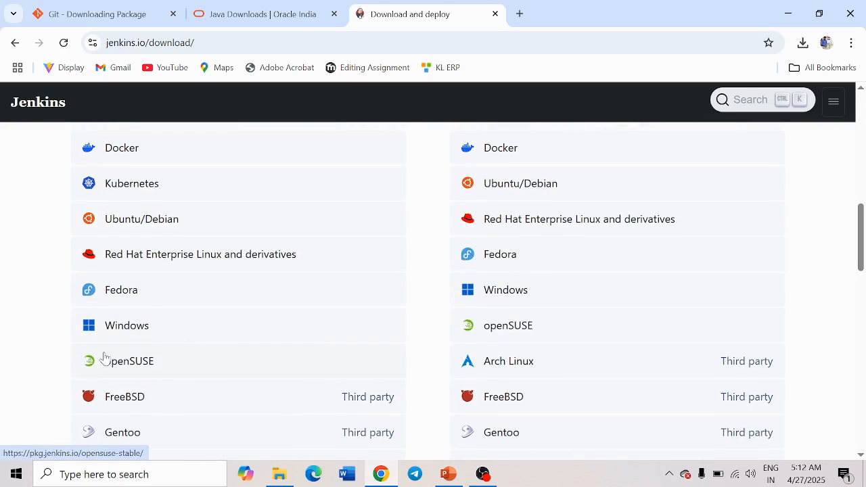
click(115, 331)
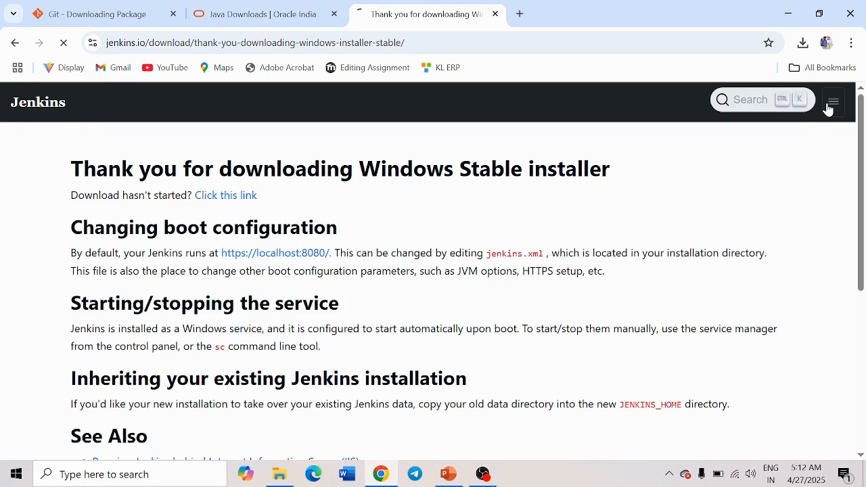
click(802, 44)
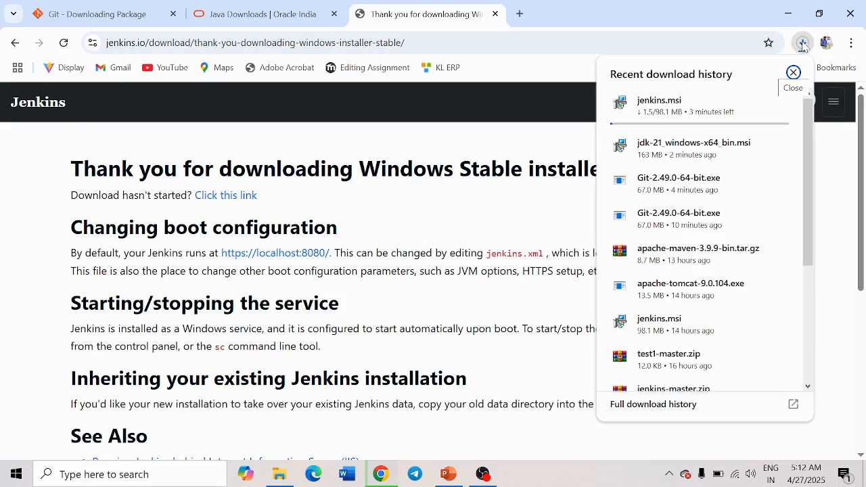
mouse_move(689, 112)
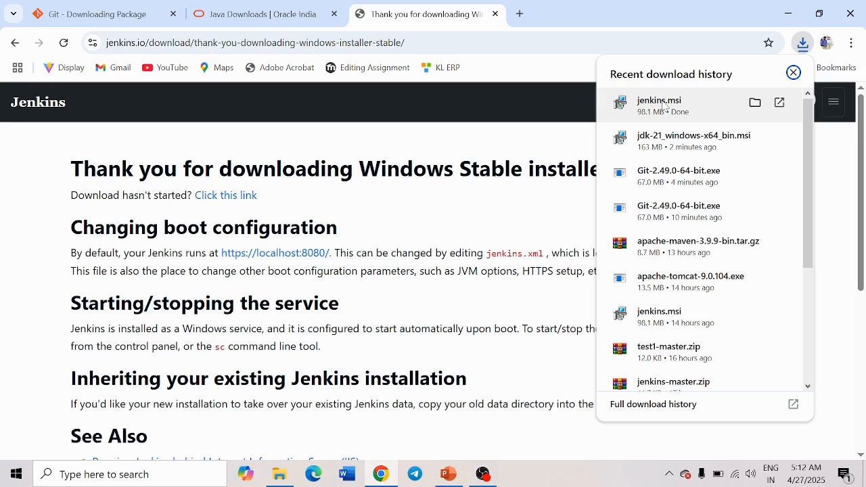
click(665, 106)
- Start Jenkins setup with the default install folder and the service running as LocalSystem
click(477, 254)
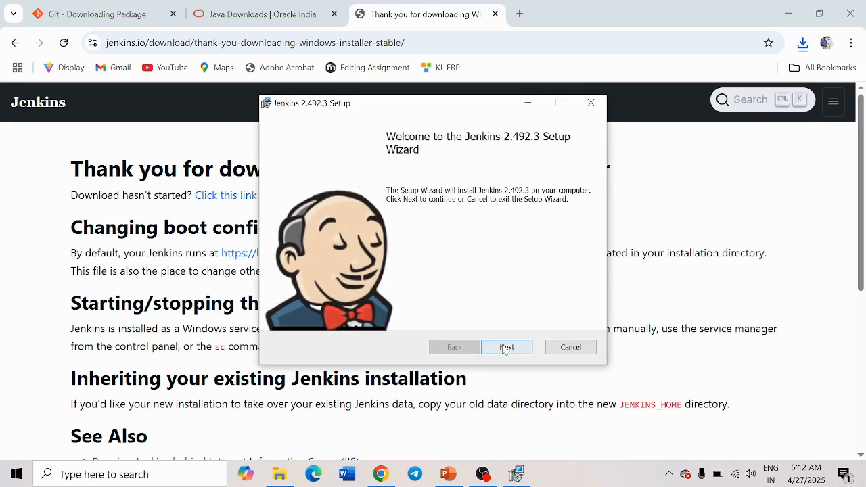
click(507, 347)
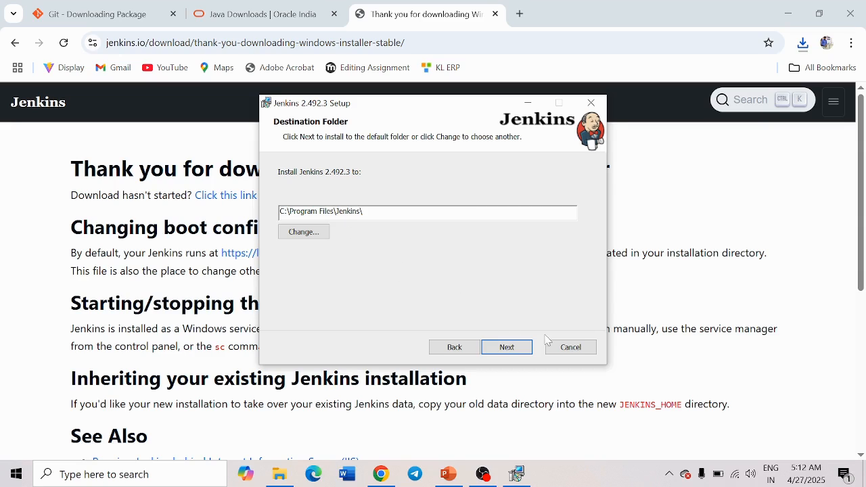
click(505, 348)
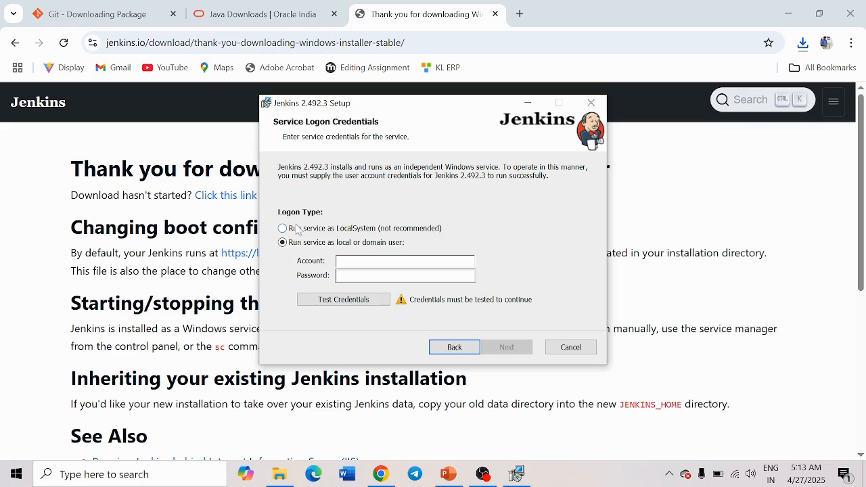
click(283, 229)
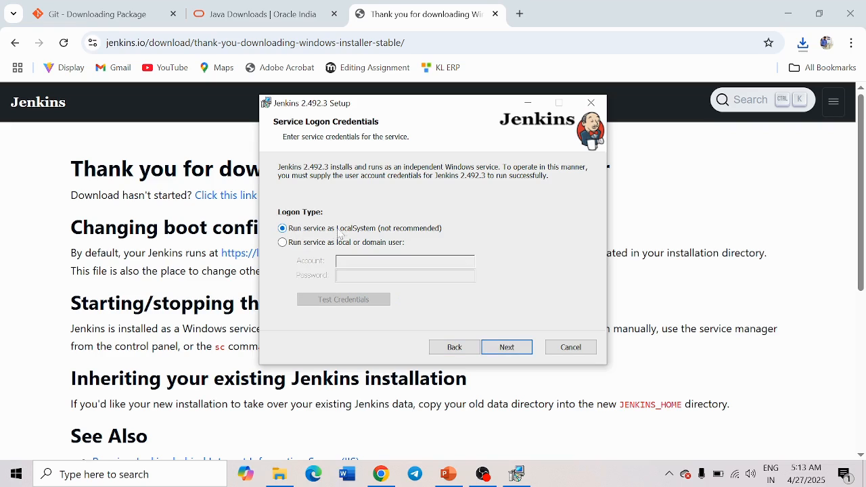
click(505, 348)
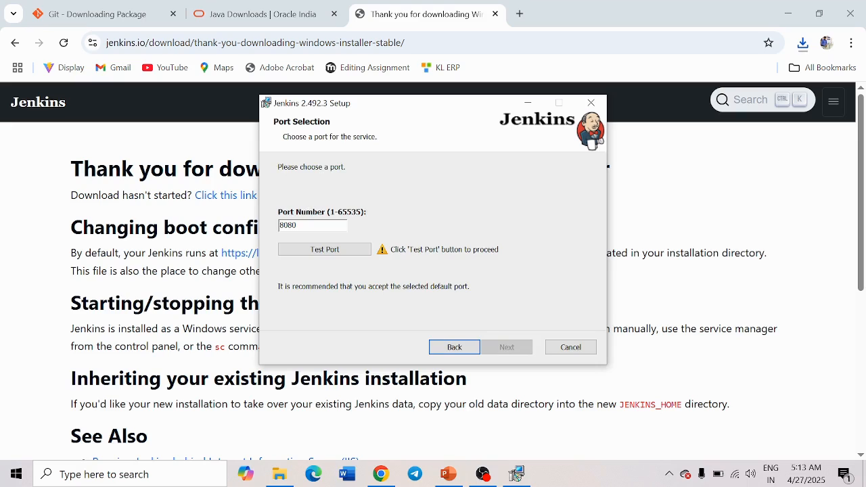
- Test and accept port 8080, then set Java home to the C:\Program Files\Java\jdk-21 path
double_click(292, 225)
click(338, 255)
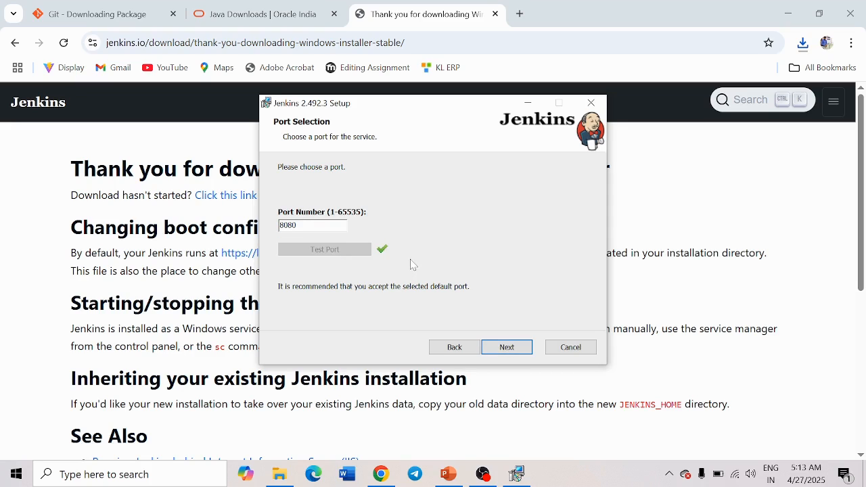
click(505, 351)
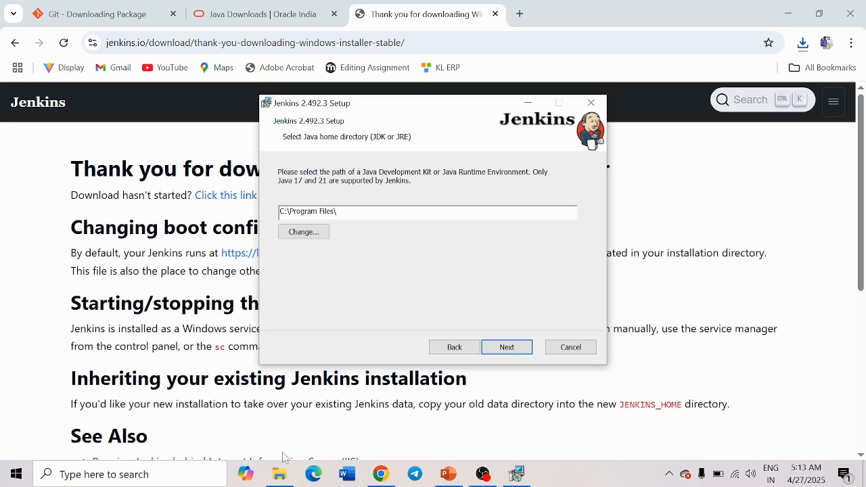
click(279, 474)
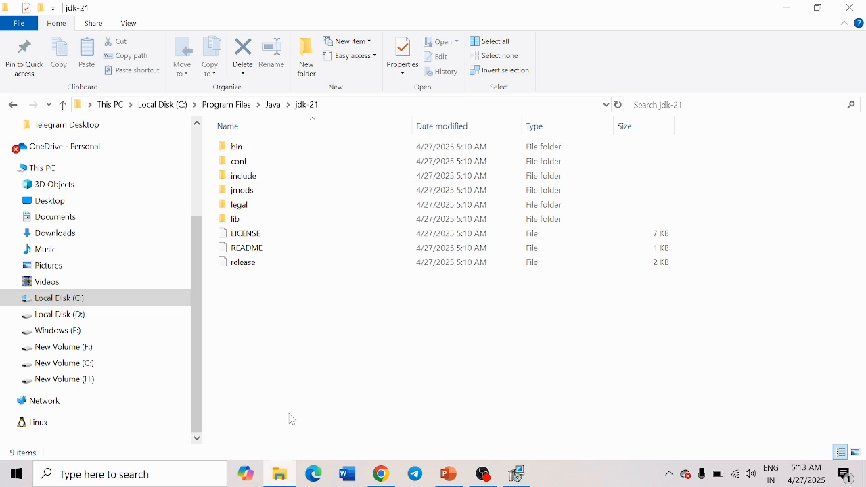
click(342, 109)
key(ctrl+c)
click(787, 8)
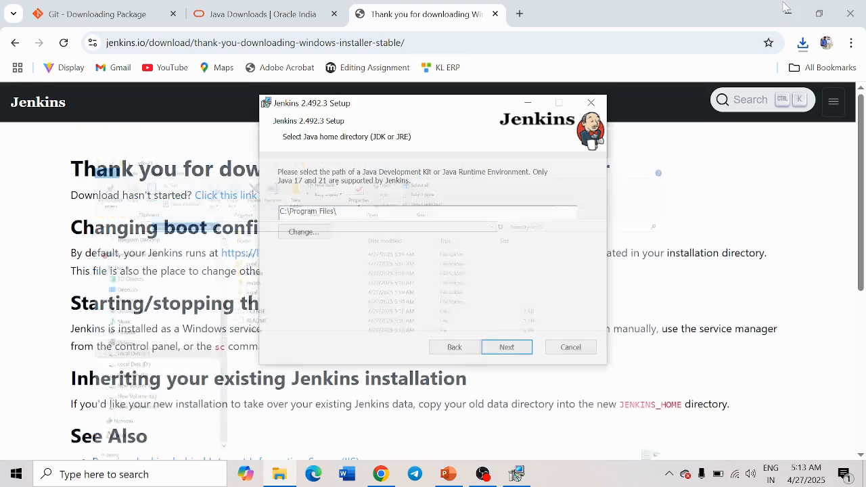
key(ctrl+v)
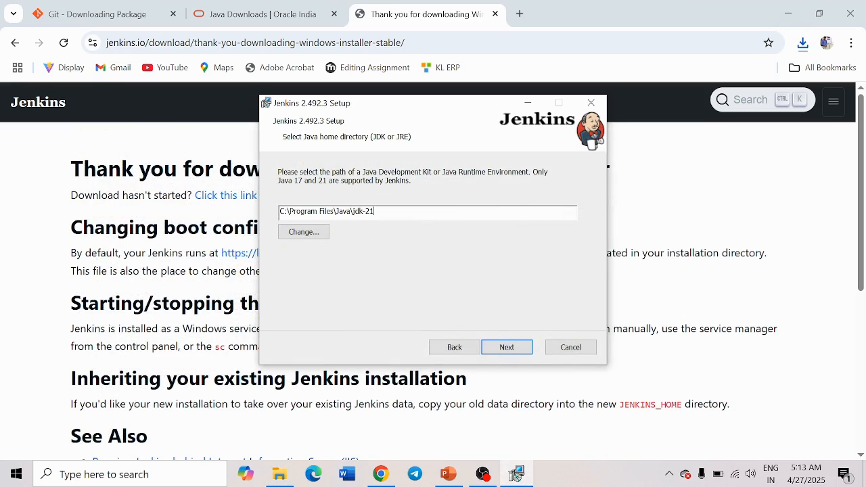
click(507, 348)
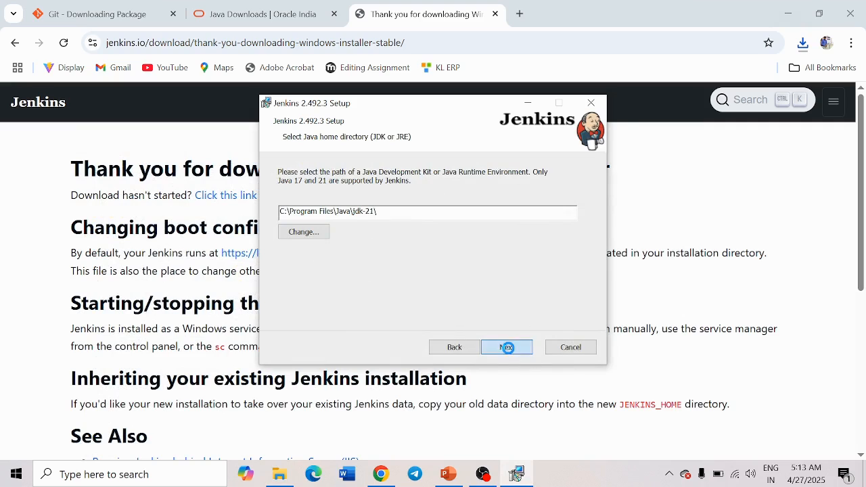
- Keep the default features, install Jenkins 2.492.3 and finish the wizard
click(512, 349)
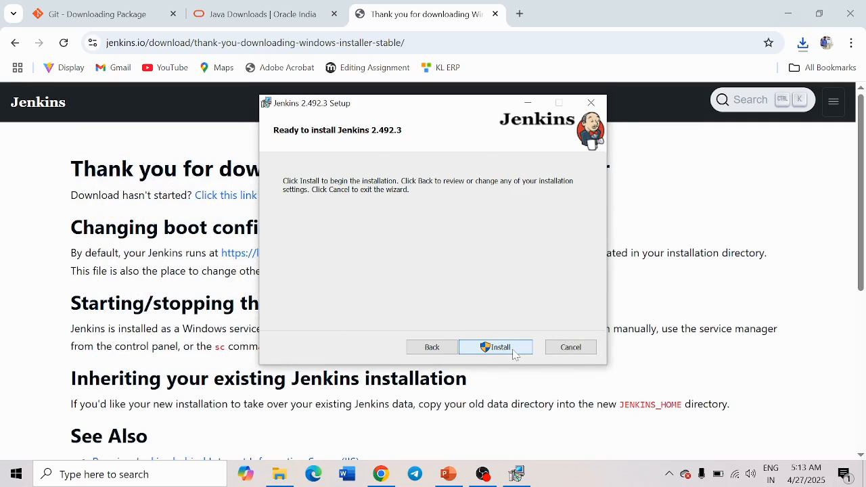
click(514, 351)
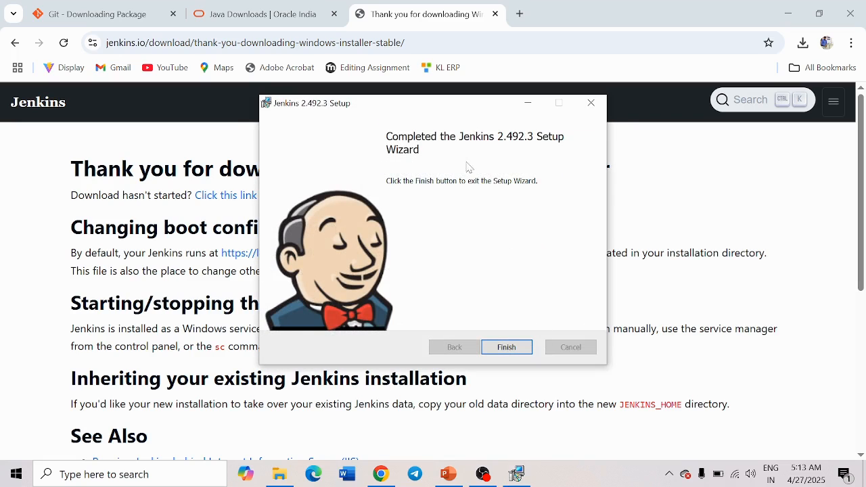
click(507, 346)
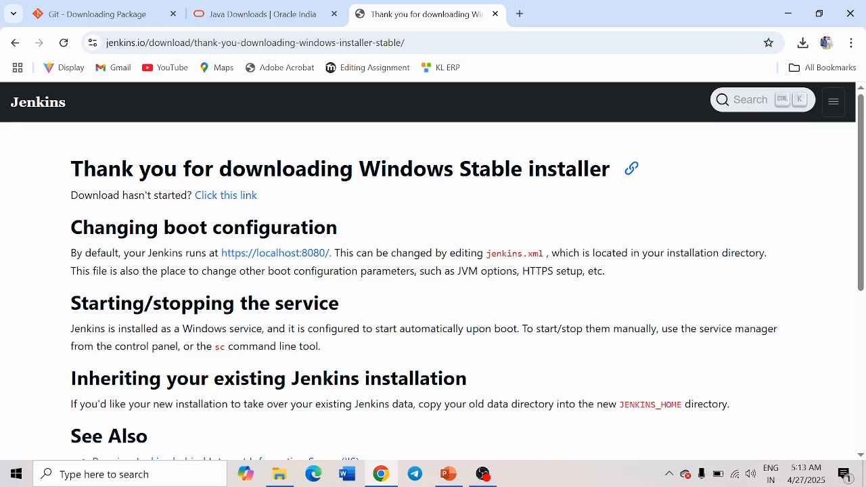
- Open localhost:8080 in a new tab to reach the Unlock Jenkins page
click(519, 14)
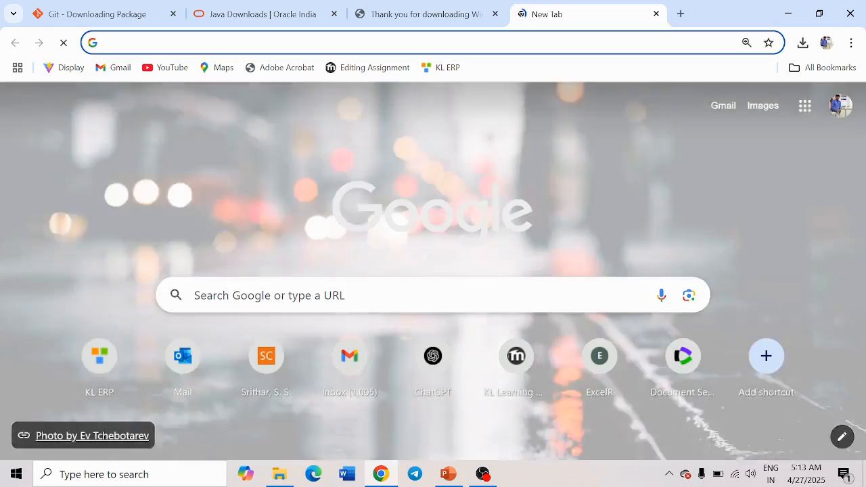
text(loc)
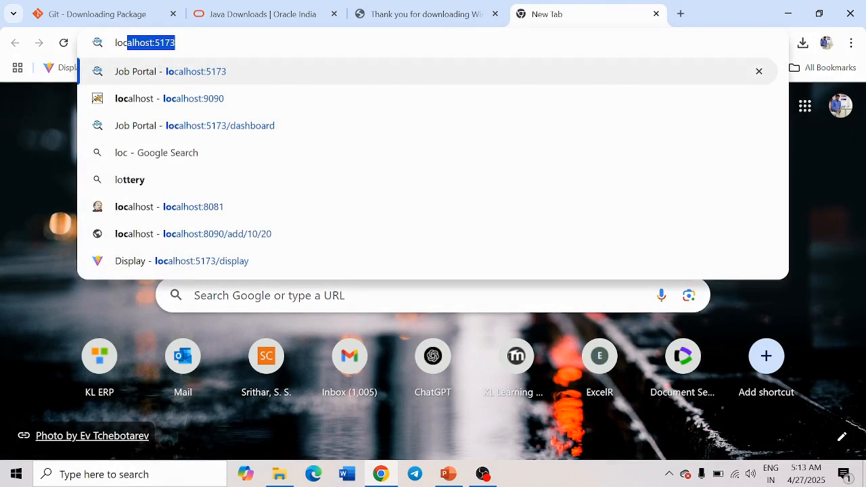
key(Right)
key(BackSpace)
key(BackSpace)
key(BackSpace)
key(BackSpace)
text(8080)
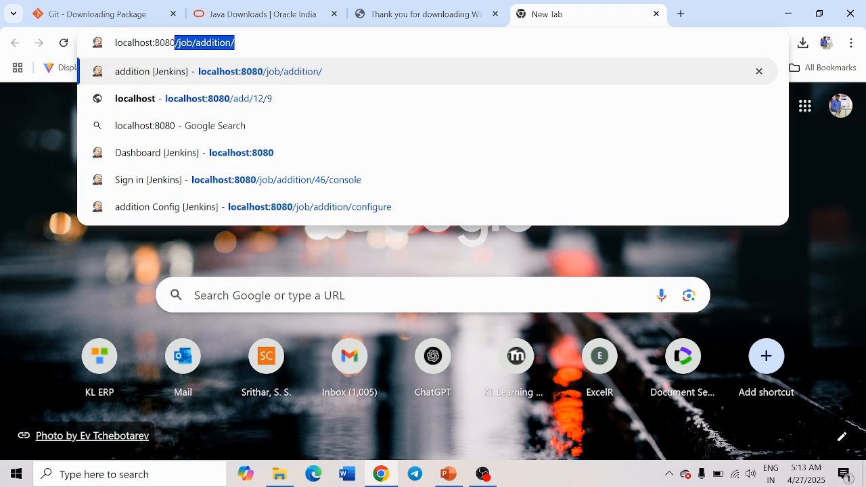
key(Delete)
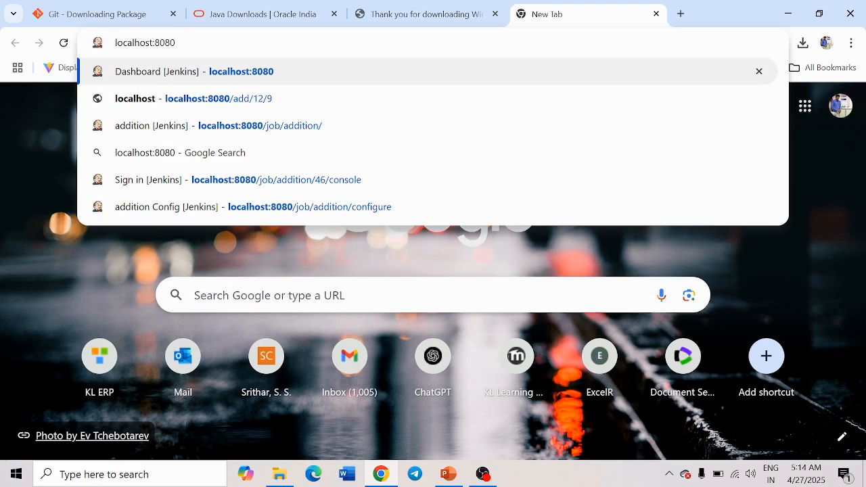
key(Return)
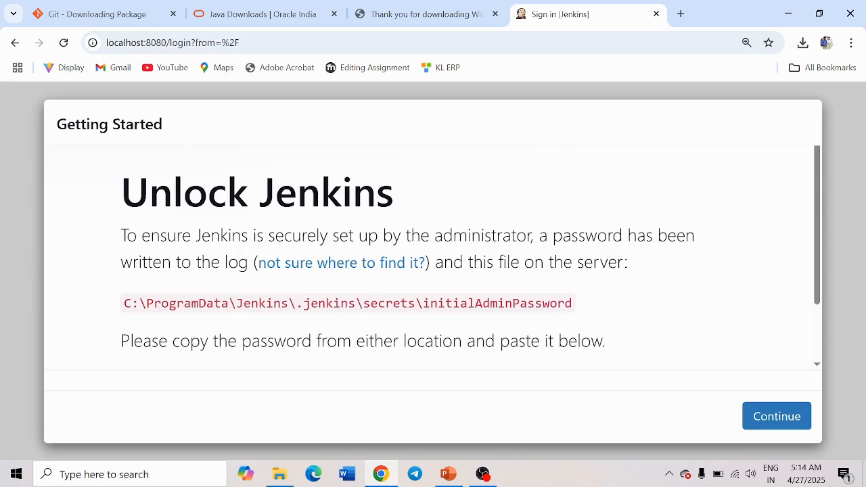
- Select the initialAdminPassword file path shown on the Unlock Jenkins page
drag(577, 309, 124, 310)
key(ctrl+c)
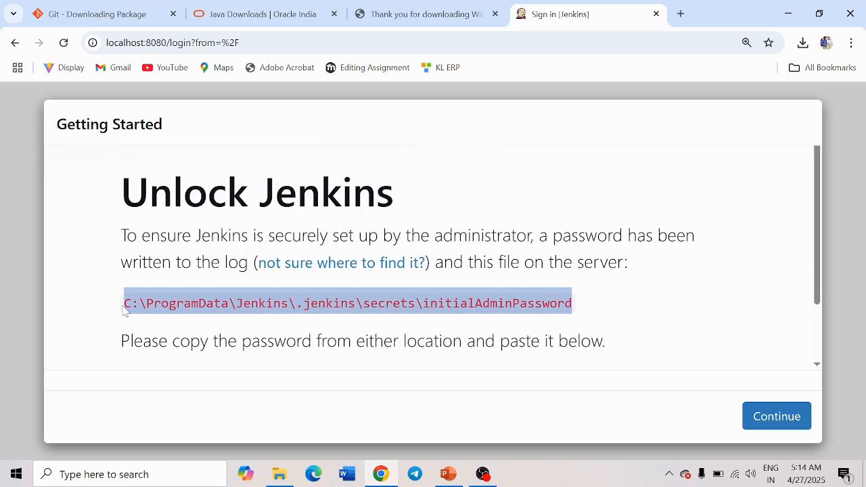
scroll(178, 286, down, 1)
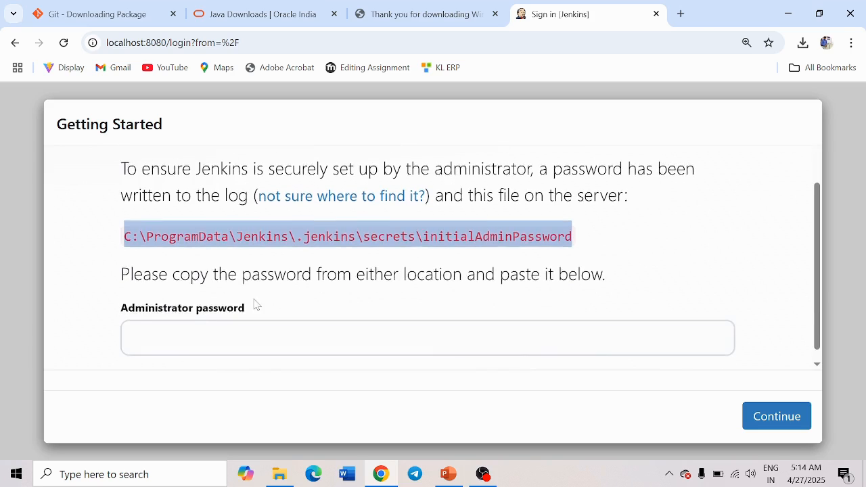
scroll(256, 306, up, 1)
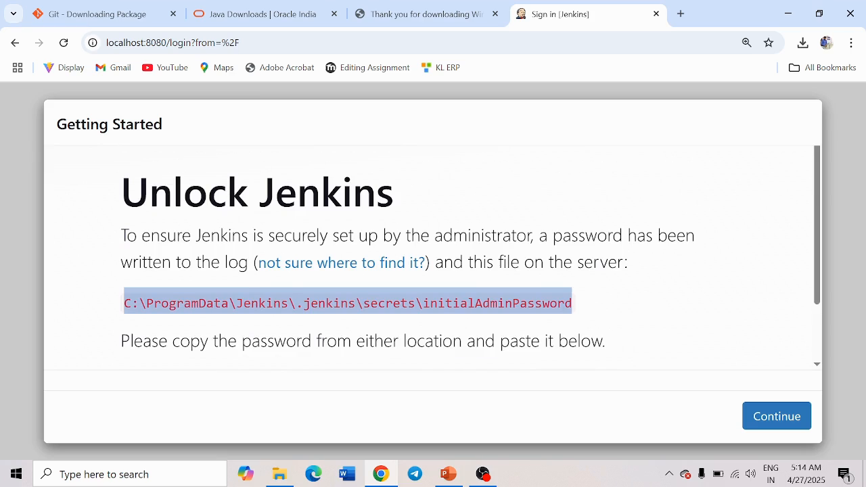
- Paste the initialAdminPassword path into the Explorer address bar and open the file with Notepad
click(280, 473)
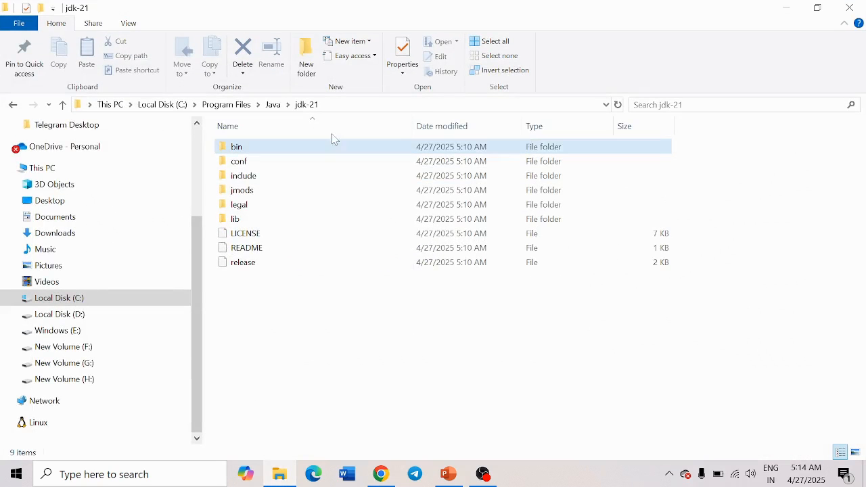
click(357, 106)
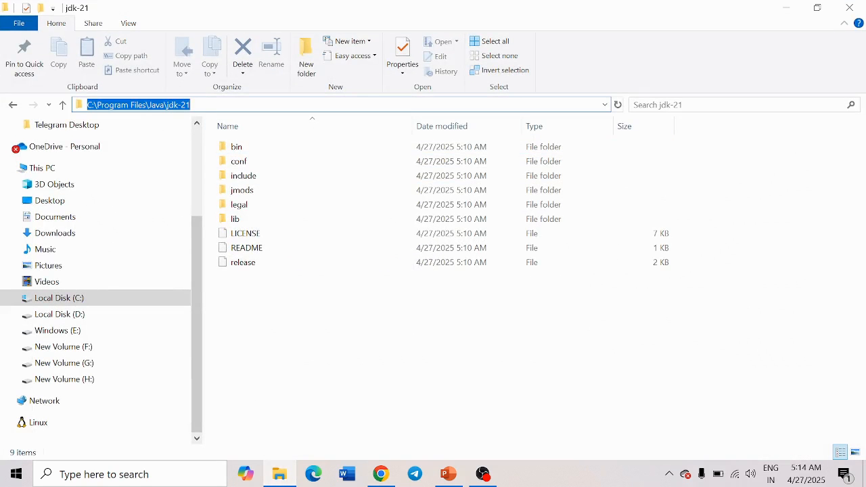
key(ctrl+v)
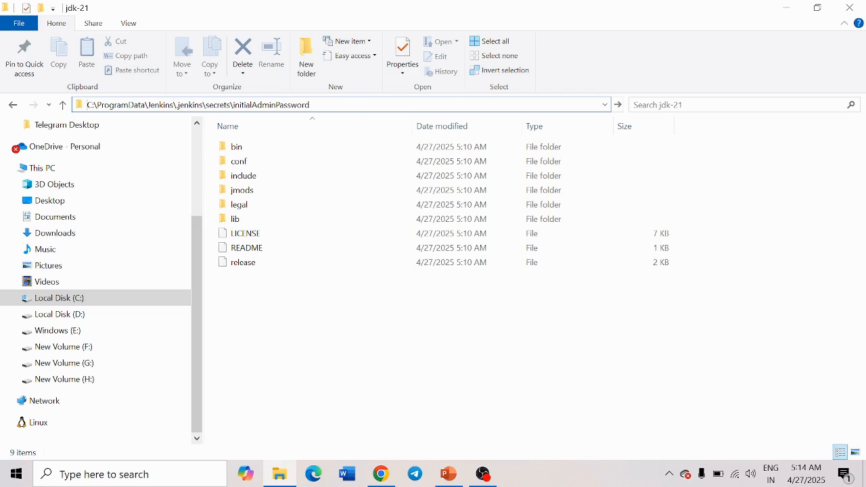
key(Return)
click(387, 278)
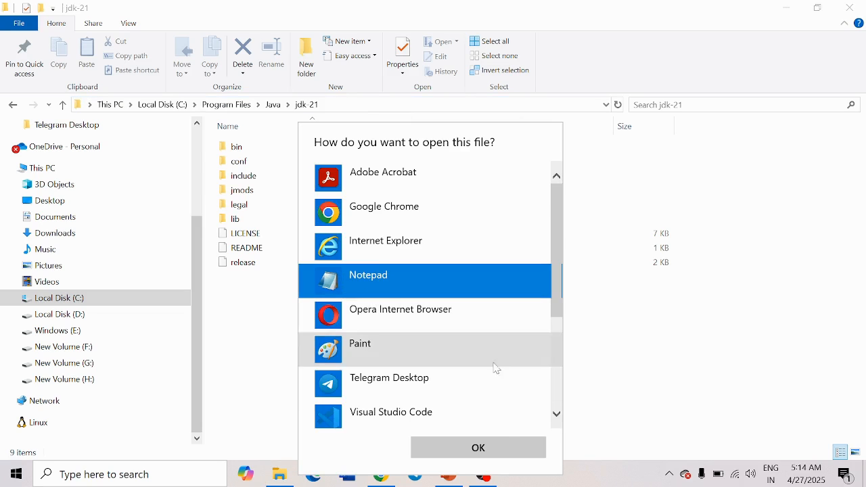
- Copy the admin password from Notepad, paste it into Jenkins' Administrator password field and continue
click(491, 448)
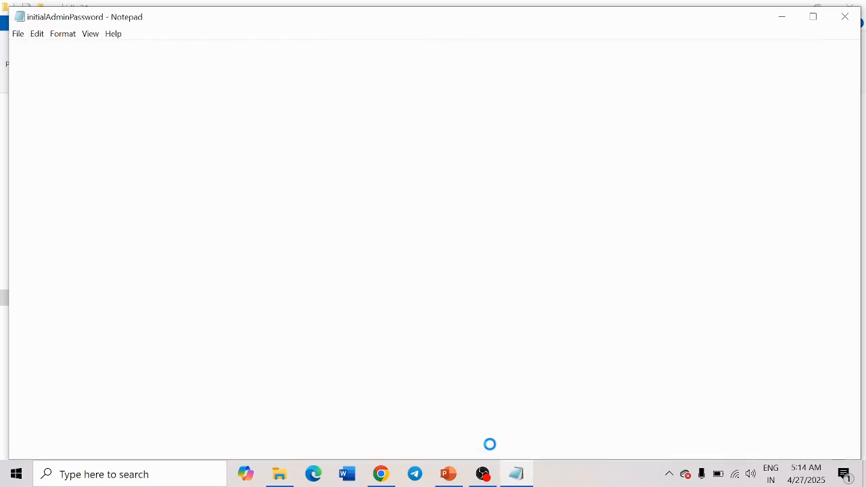
key(ctrl+a)
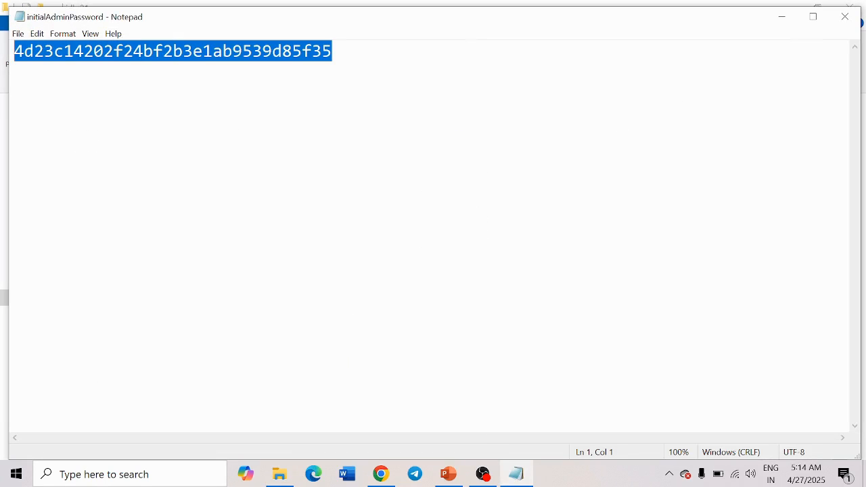
click(784, 16)
click(787, 8)
scroll(458, 353, down, 2)
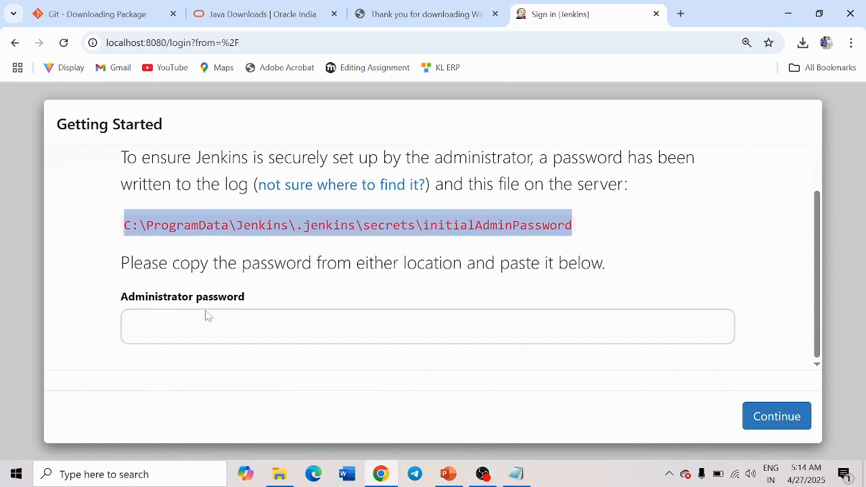
click(207, 314)
key(ctrl+v)
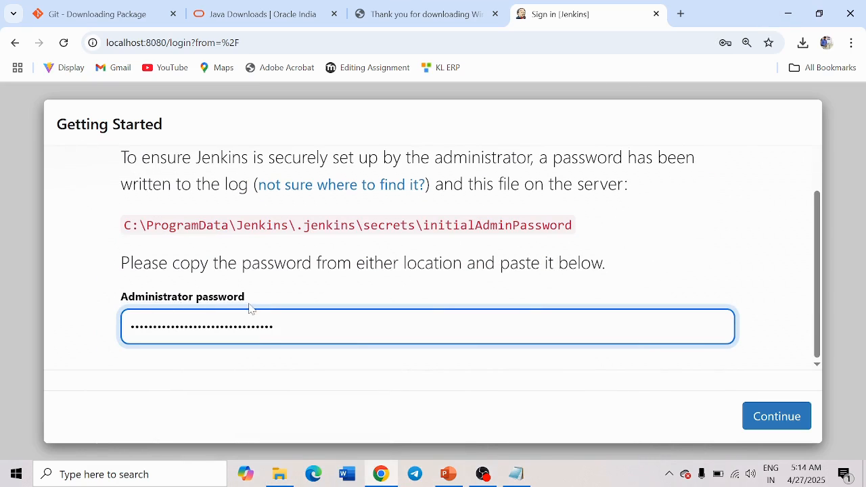
click(775, 417)
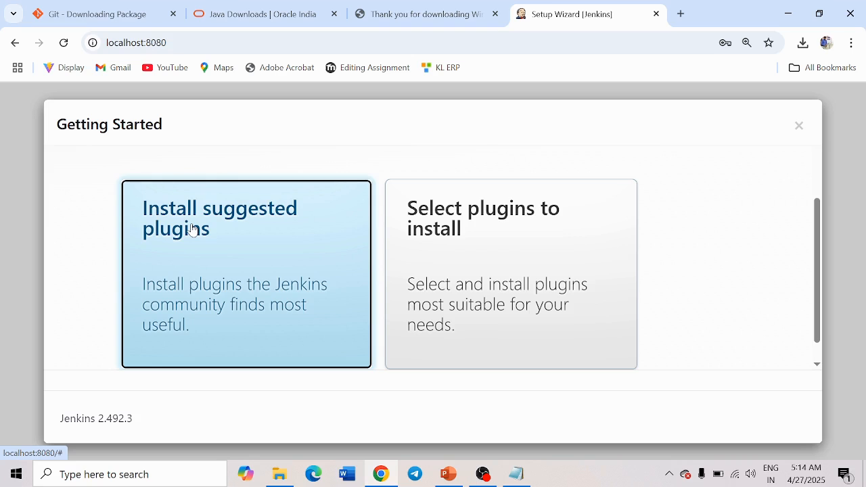
- Choose Install suggested plugins and wait for the Create First Admin User form
click(193, 230)
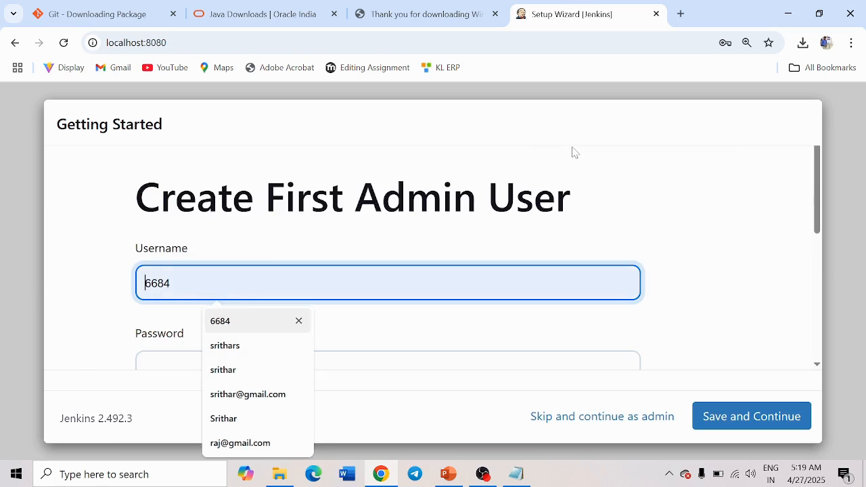
click(684, 188)
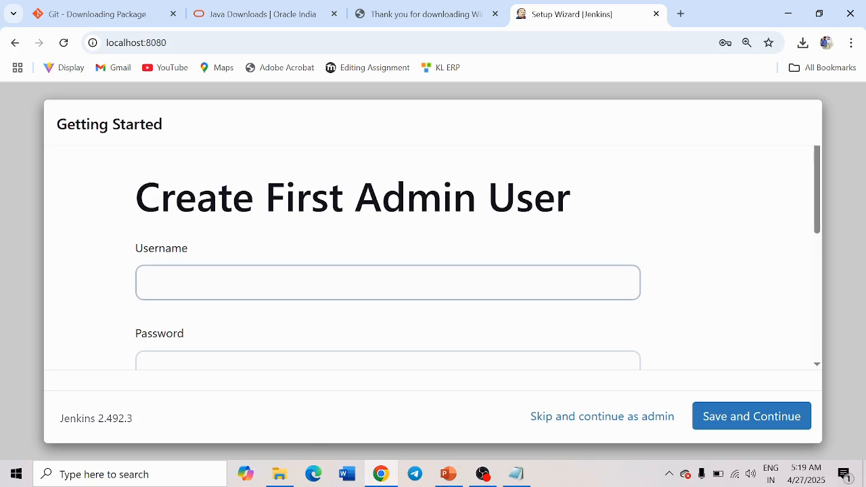
- Enter the admin username, then type the password in both Password and Confirm password
click(257, 283)
text(admin)
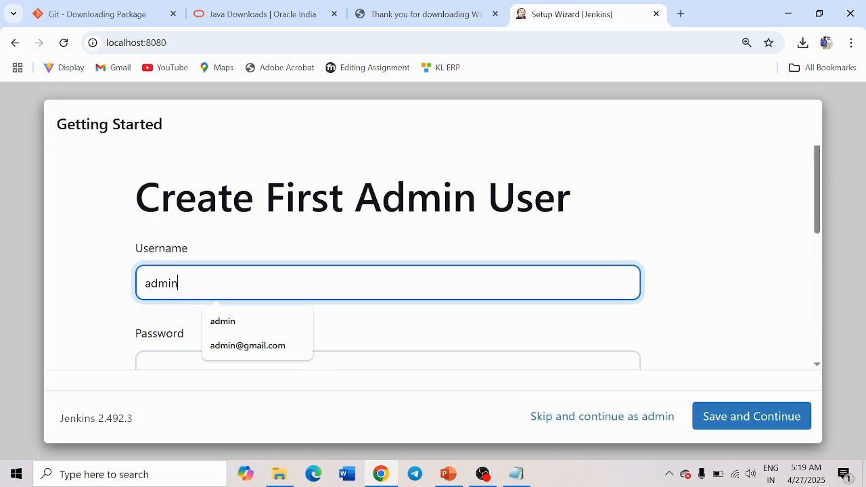
scroll(211, 264, down, 2)
click(180, 237)
text(•)
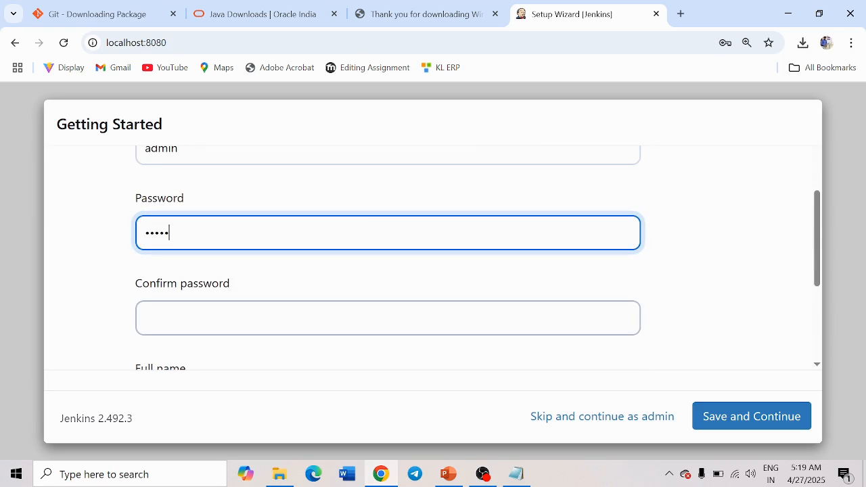
key(Tab)
text(•)
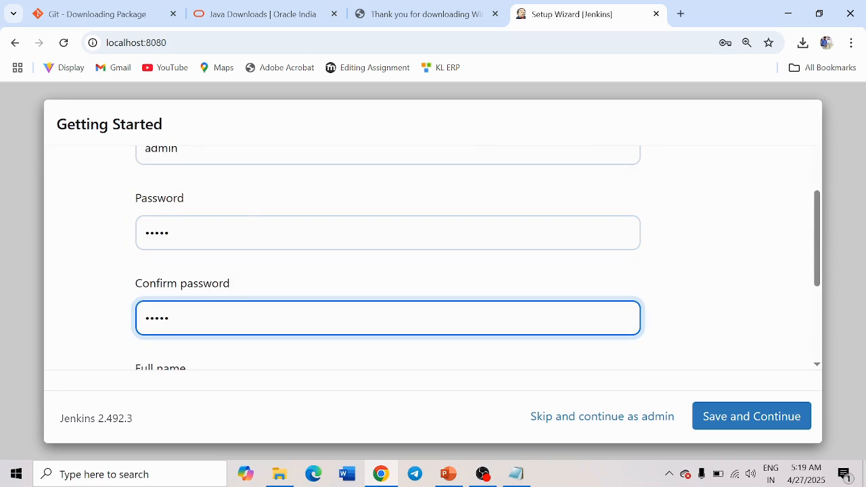
- Fill in the admin's full name and e-mail address, then save and continue
scroll(234, 224, down, 2)
key(Tab)
text(sri)
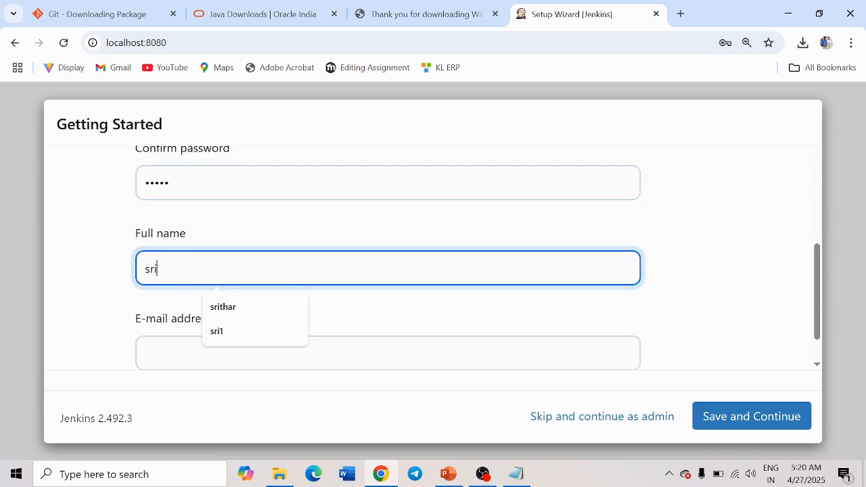
text(thar)
key(Tab)
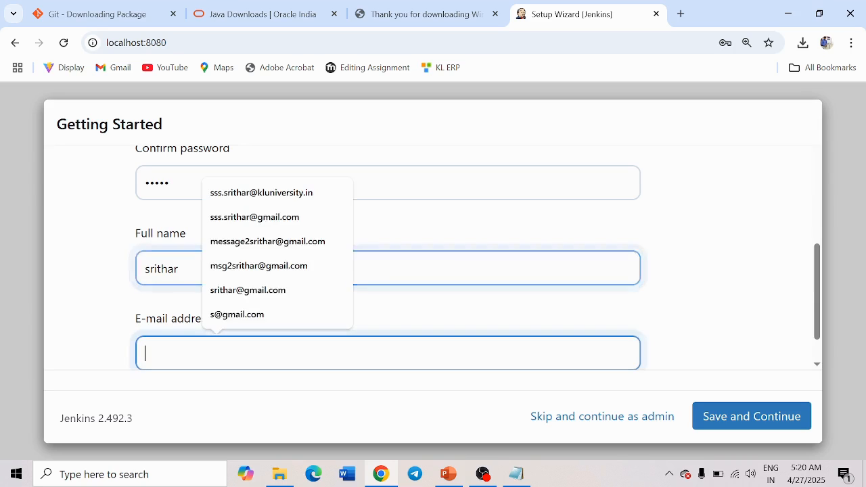
click(235, 417)
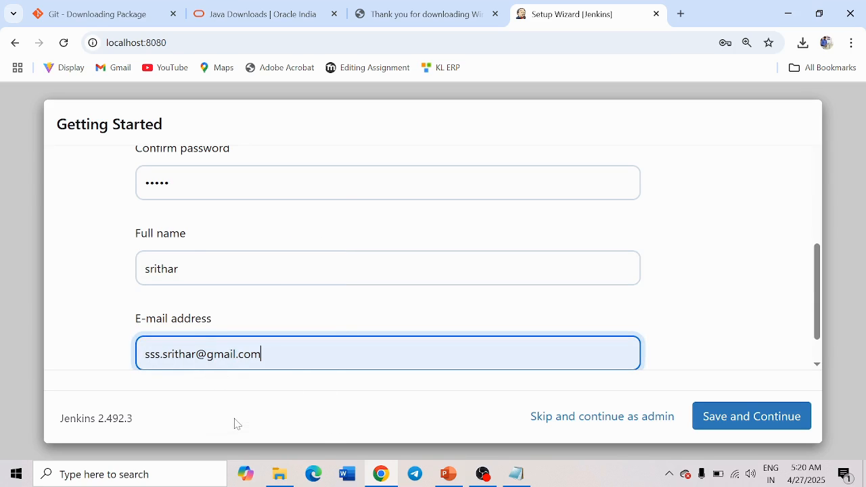
scroll(346, 244, down, 1)
drag(262, 309, 112, 309)
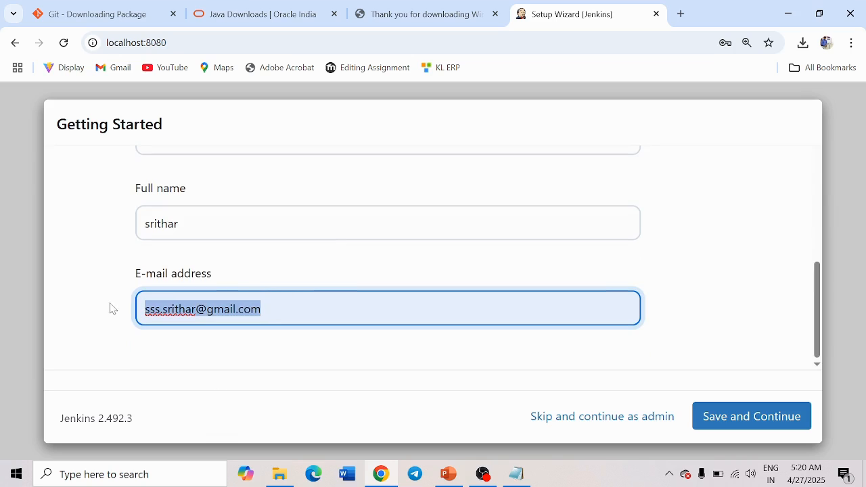
click(731, 419)
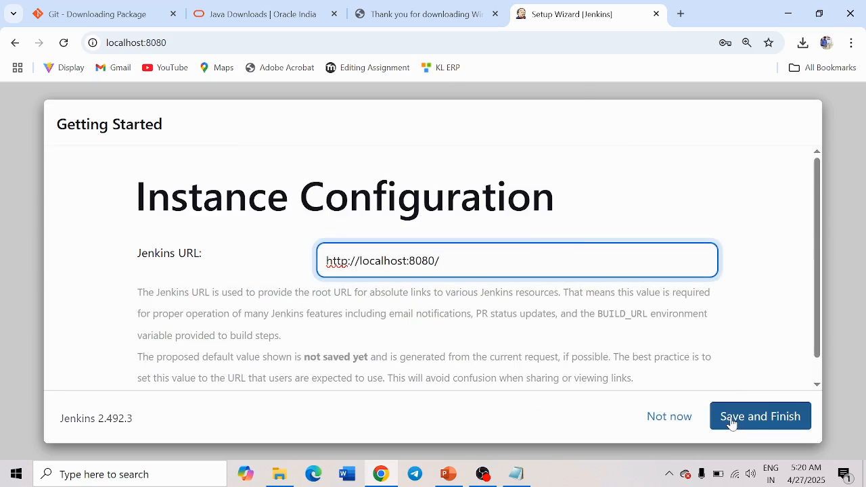
click(548, 235)
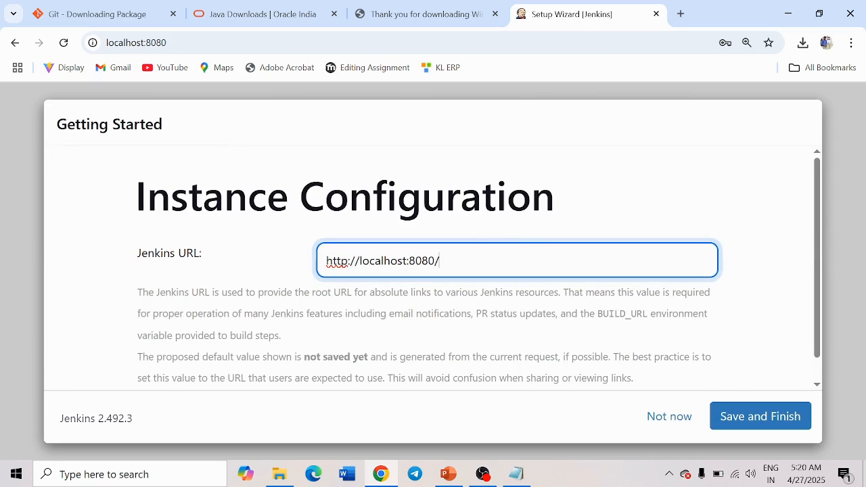
click(776, 416)
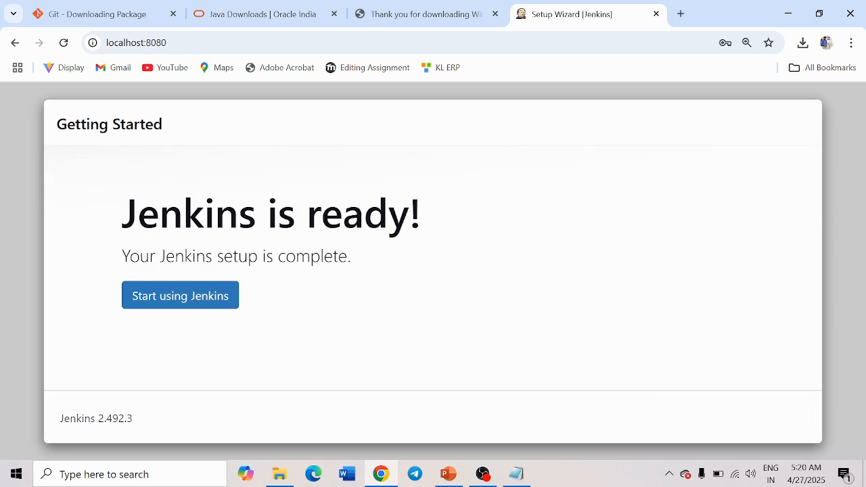
click(186, 300)
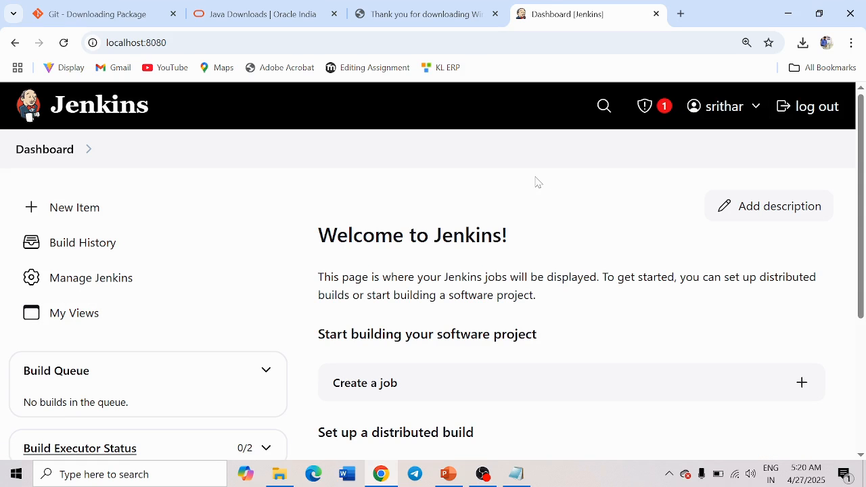
click(448, 475)
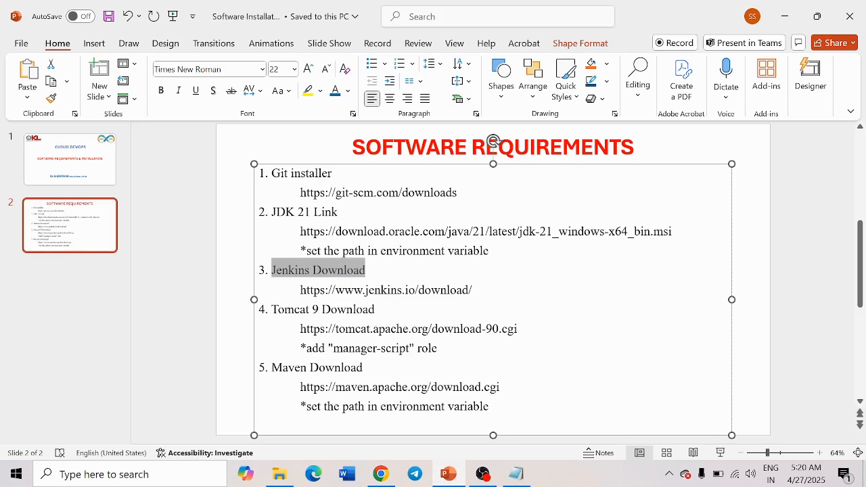
- Search 'apache tomcat download' in a new tab and open the Apache Tomcat 9 Software Downloads page
drag(272, 310, 375, 310)
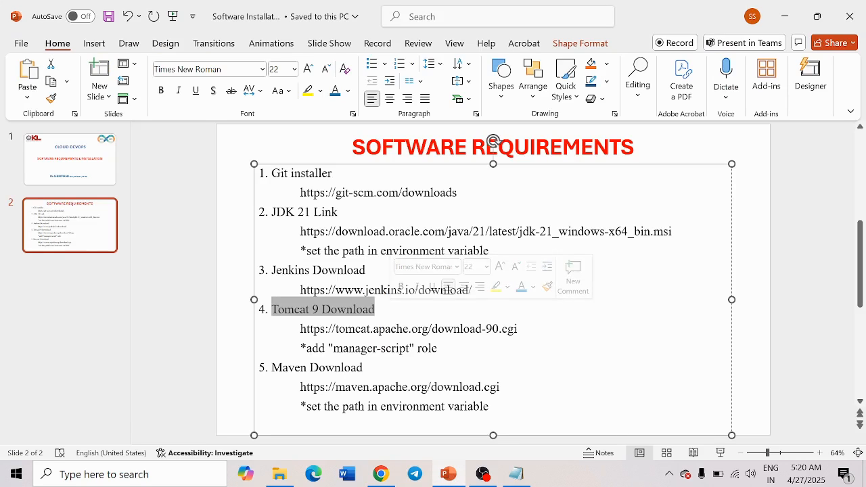
click(381, 474)
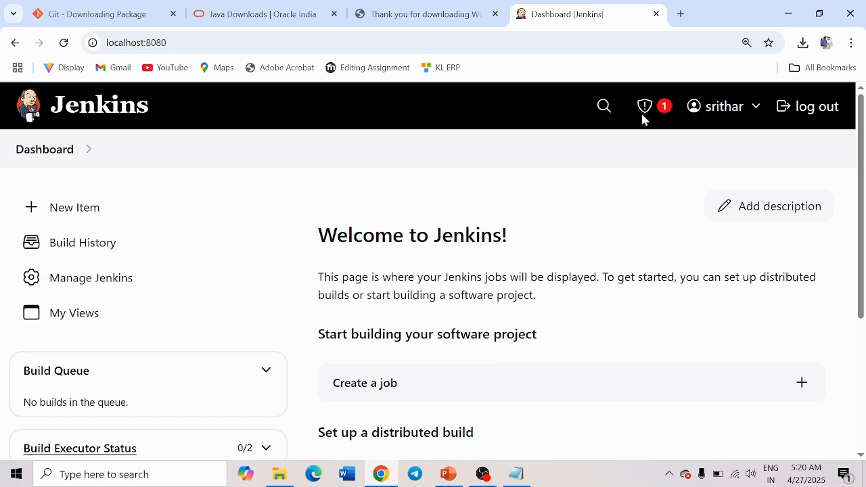
click(681, 15)
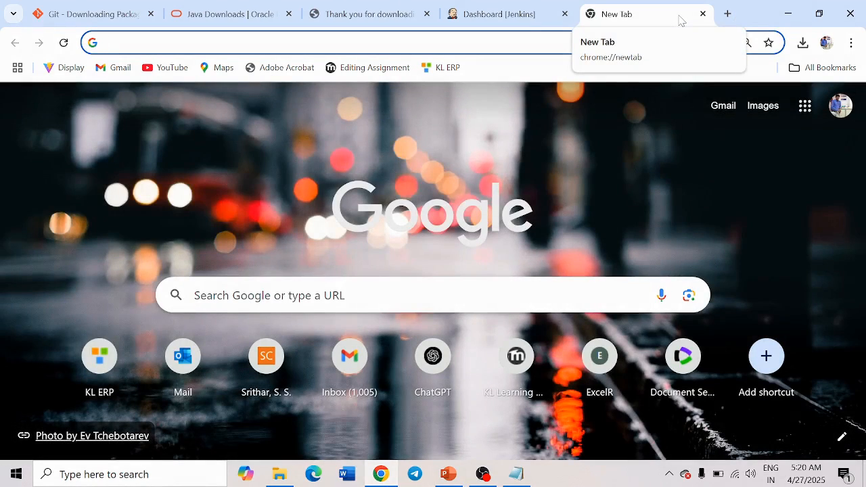
text(apache tom)
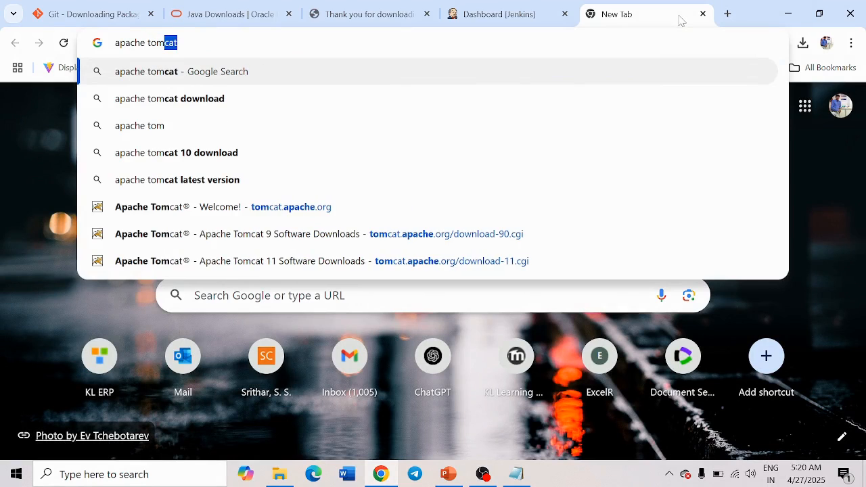
key(Down)
key(Return)
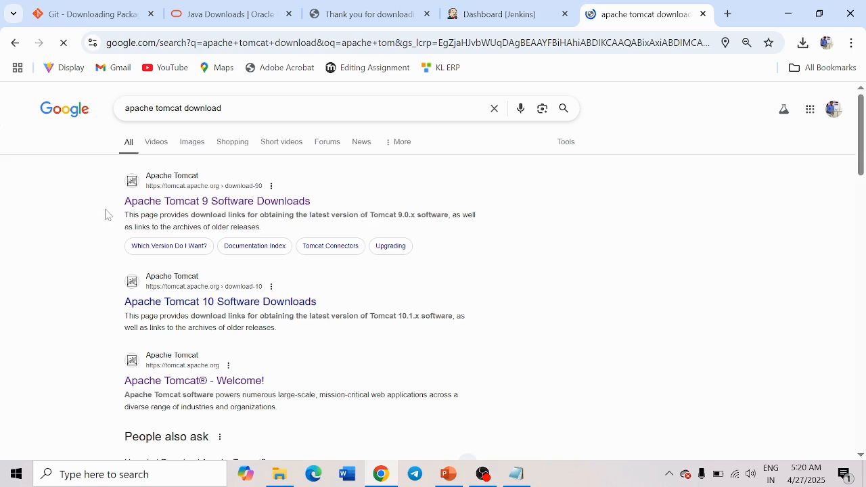
click(212, 207)
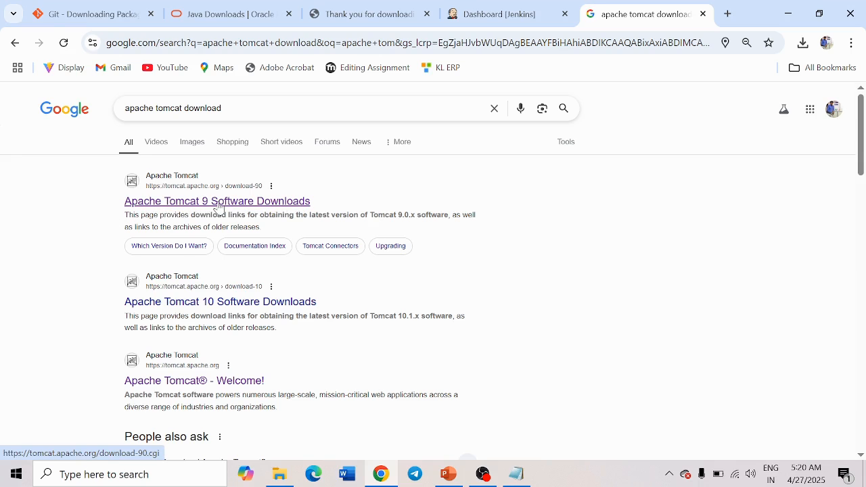
scroll(125, 290, down, 2)
scroll(124, 290, down, 1)
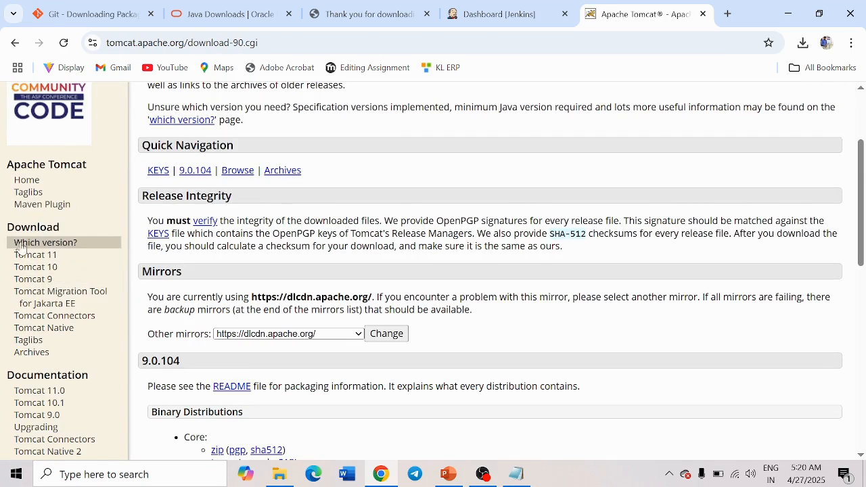
- Download the Tomcat 9.0.104 32-bit/64-bit Windows Service Installer, run it and accept the license
click(38, 286)
scroll(384, 242, down, 5)
scroll(376, 252, down, 2)
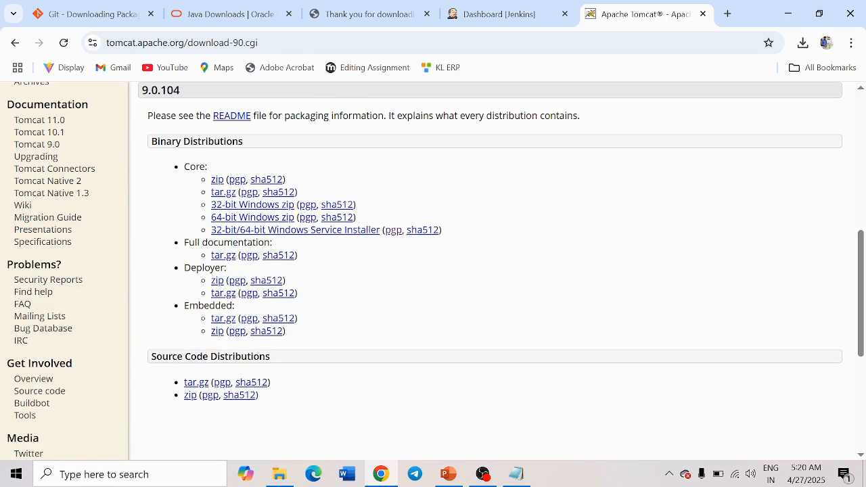
drag(454, 237, 210, 238)
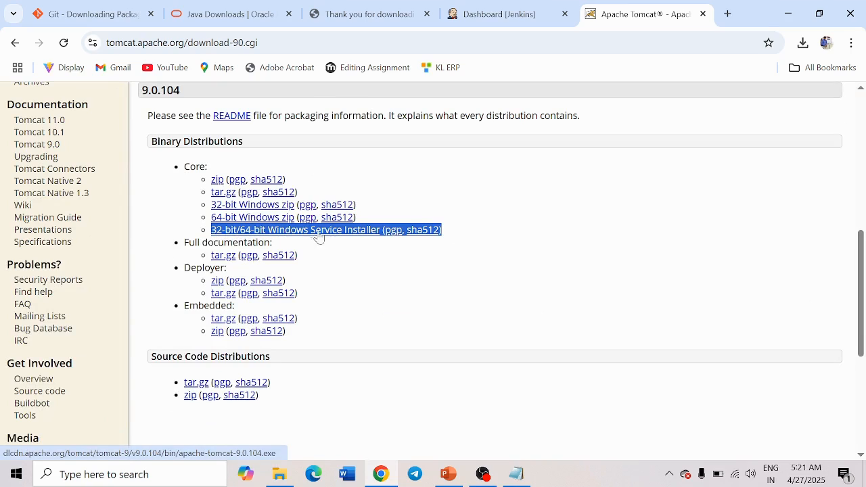
click(350, 235)
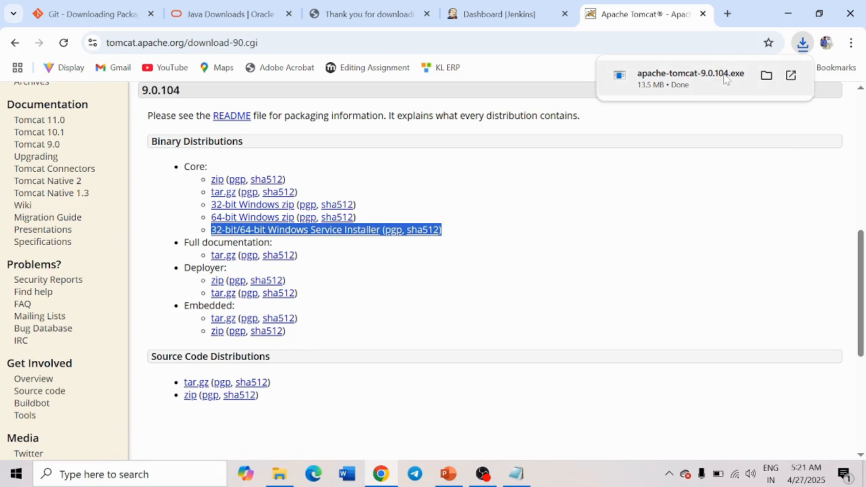
click(692, 80)
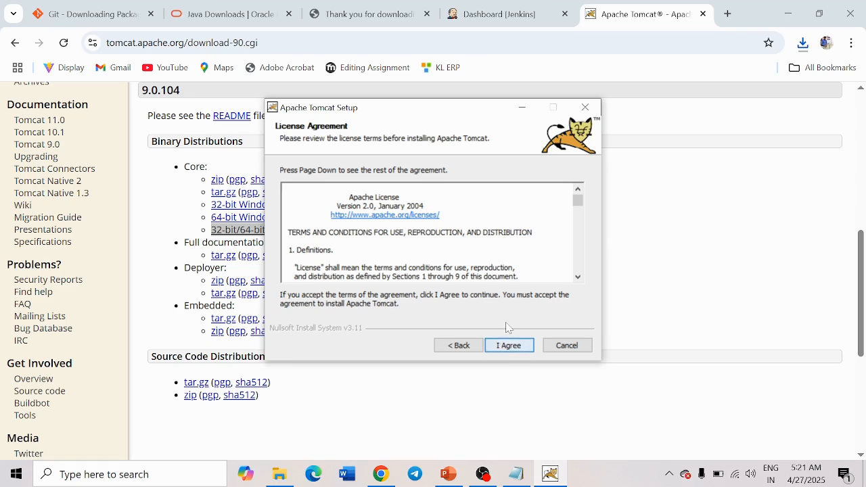
click(508, 346)
- Keep the default components, set the HTTP/1.1 connector port to 9090 and enter admin credentials
click(507, 346)
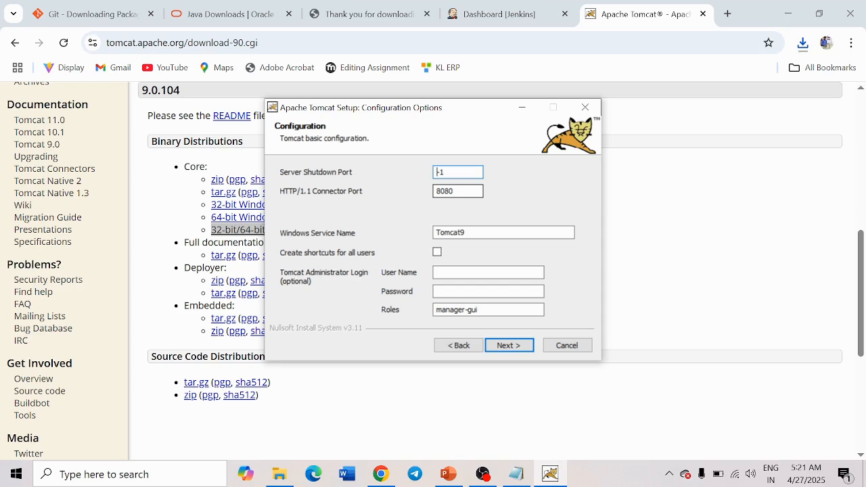
key(Tab)
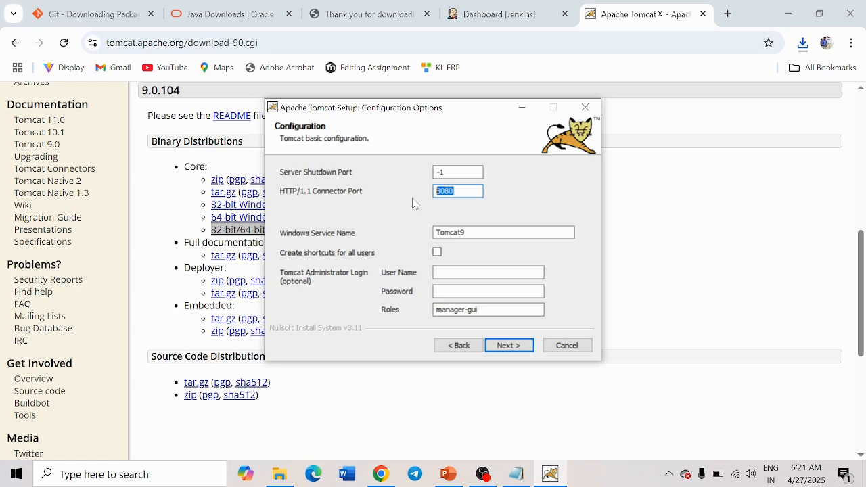
text(909)
click(439, 273)
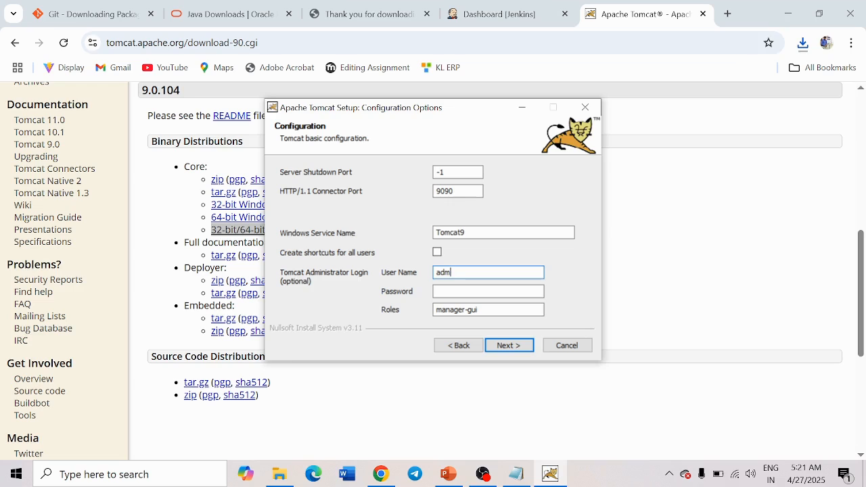
click(491, 290)
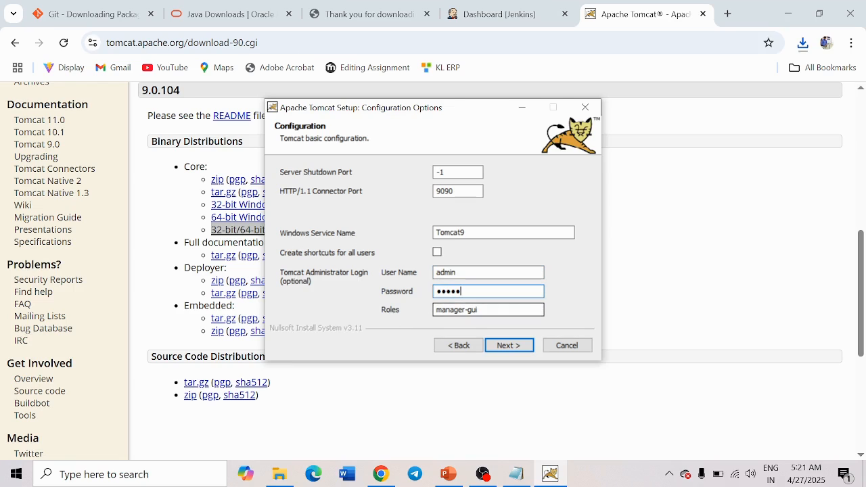
click(505, 346)
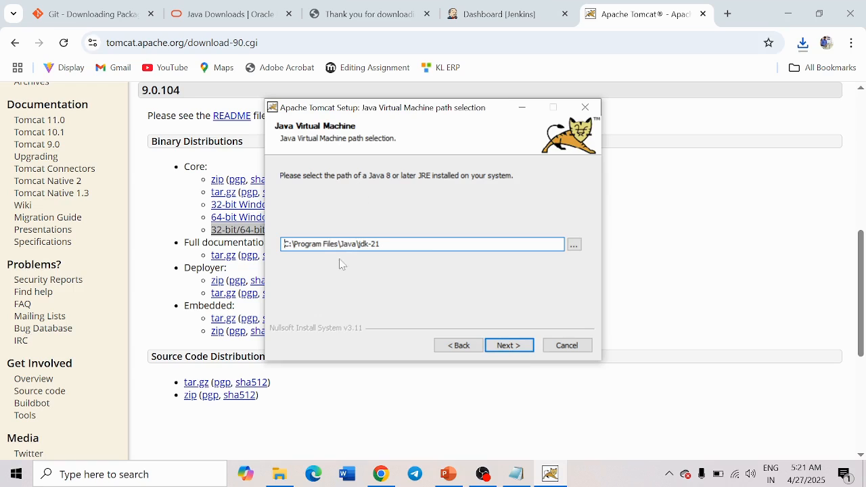
- Confirm the C:\Program Files\Java\jdk-21 JVM path, install Tomcat and finish with Run Apache Tomcat checked
drag(382, 244, 283, 245)
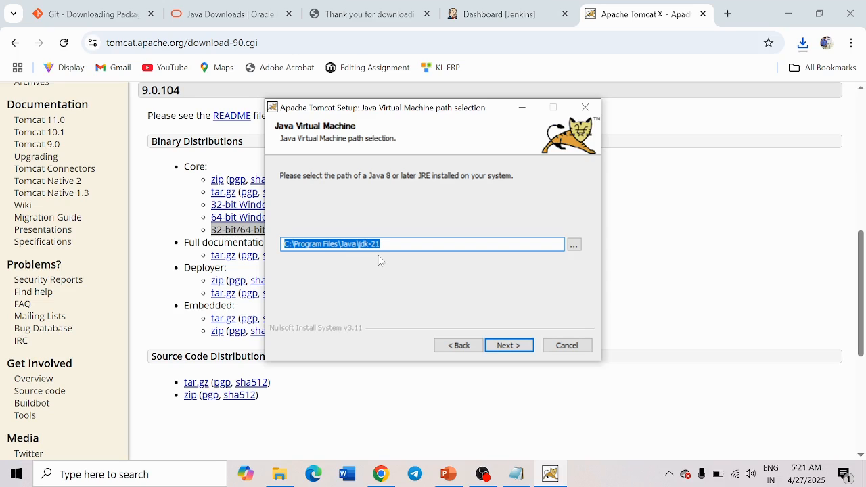
click(509, 345)
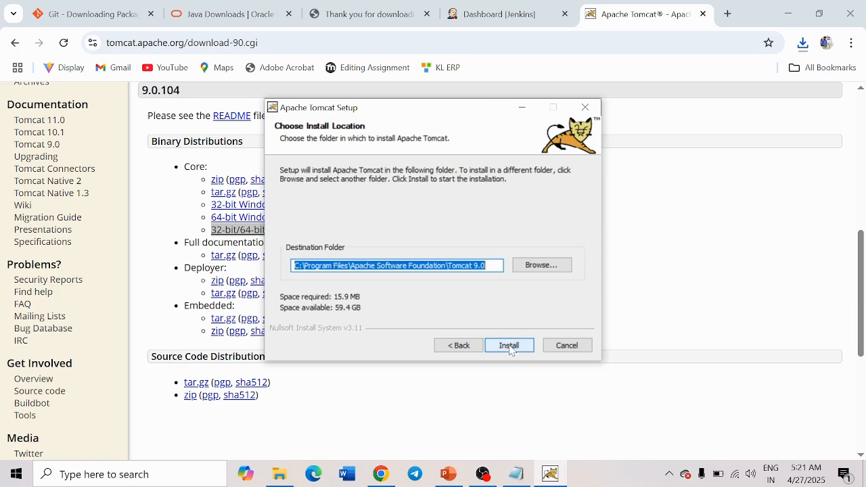
click(509, 346)
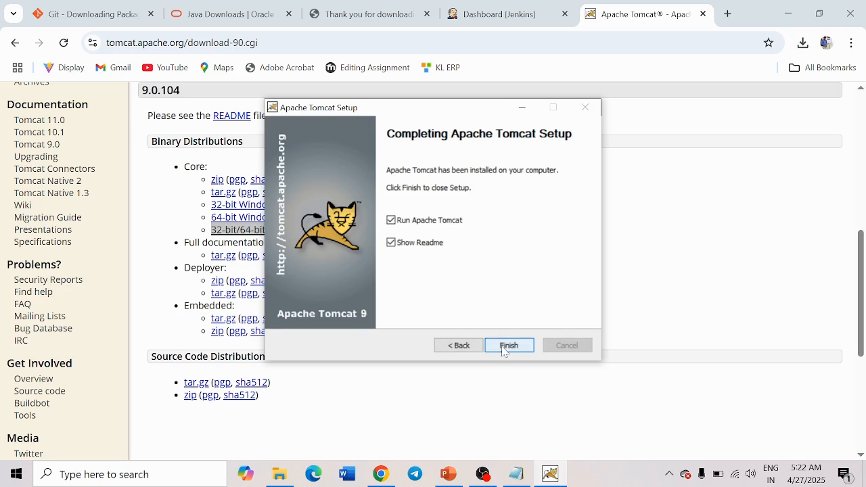
click(509, 346)
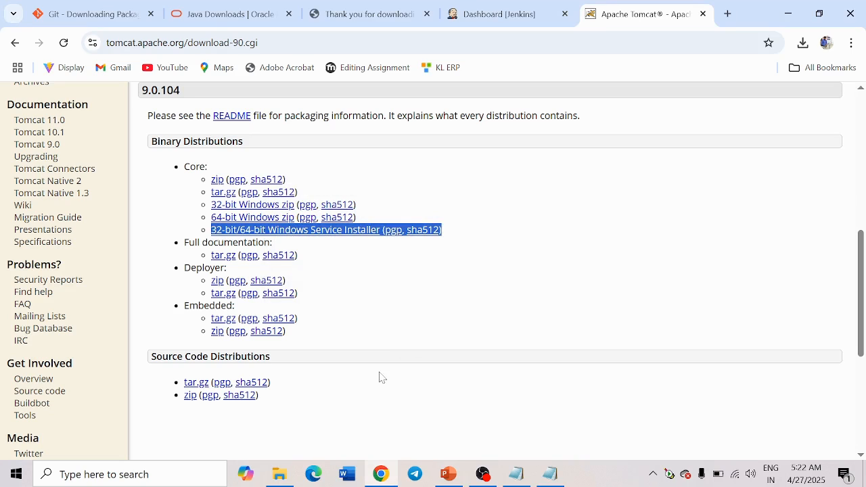
- Bring the PowerPoint Software Requirements slide back to the front
click(448, 474)
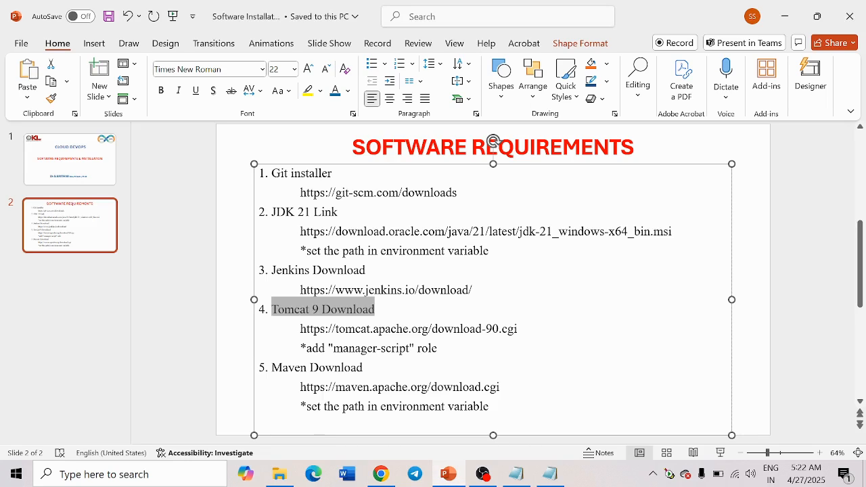
- Browse to C:\Program Files\Apache Software Foundation\Tomcat 9.0\conf, granting folder access
click(280, 474)
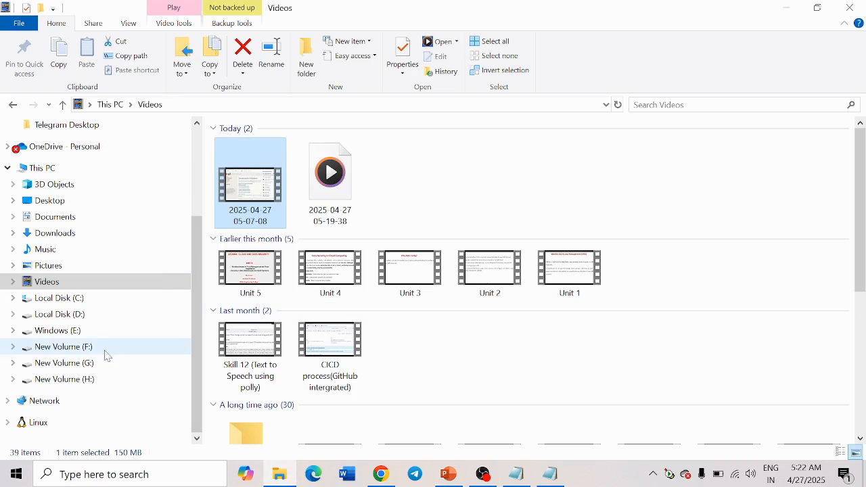
click(79, 304)
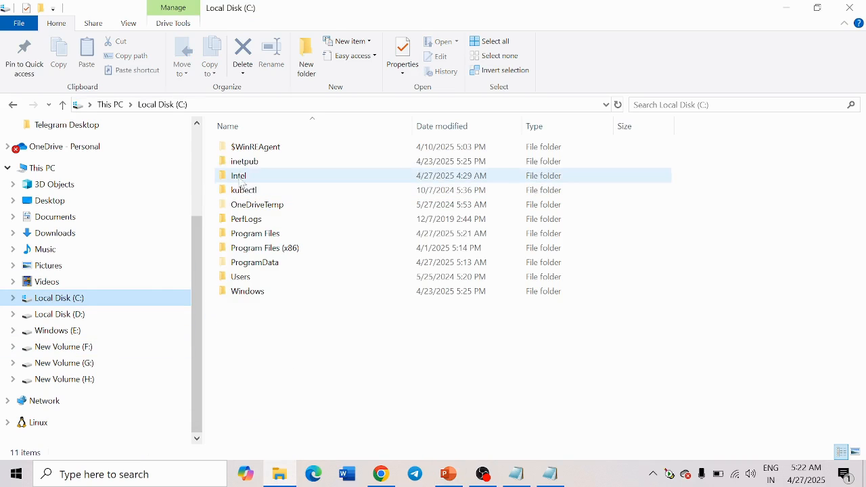
double_click(251, 234)
double_click(257, 163)
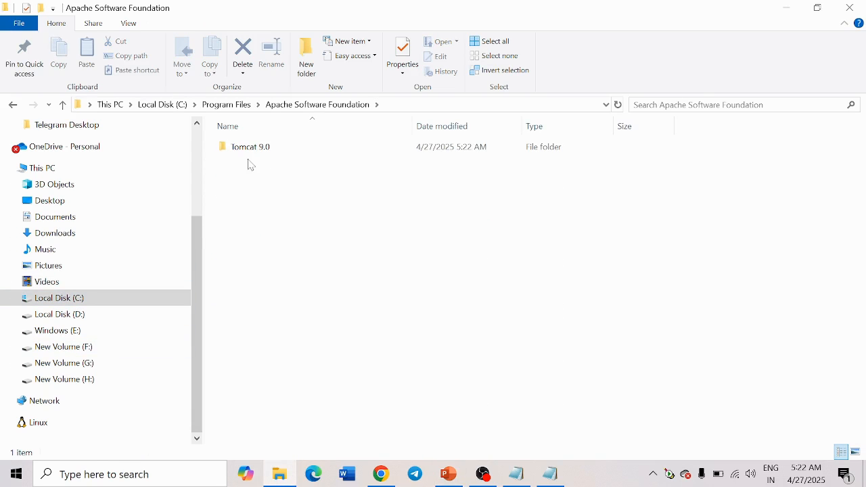
double_click(251, 151)
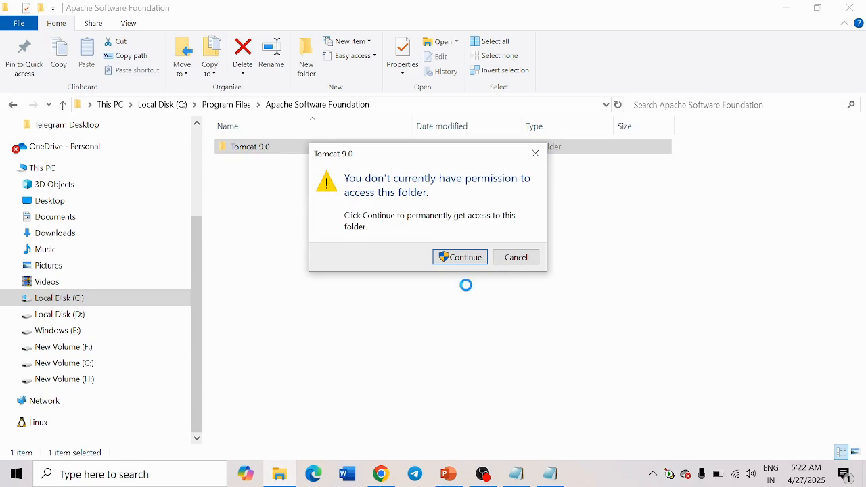
click(452, 256)
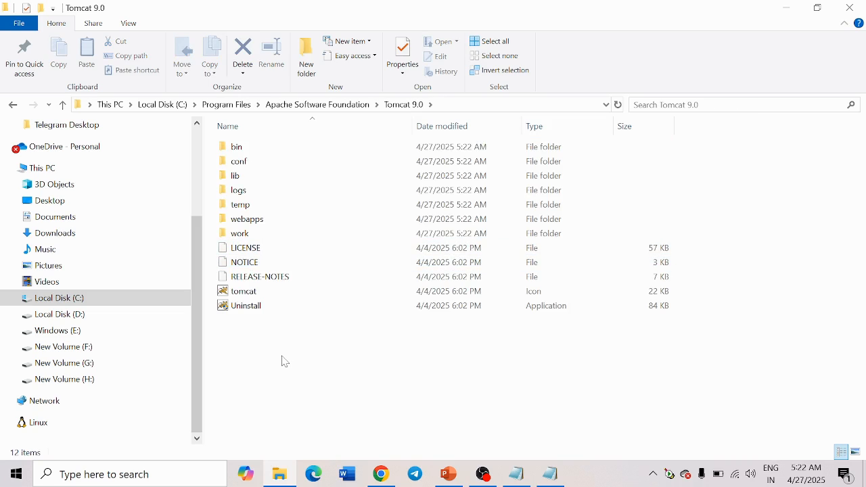
double_click(242, 164)
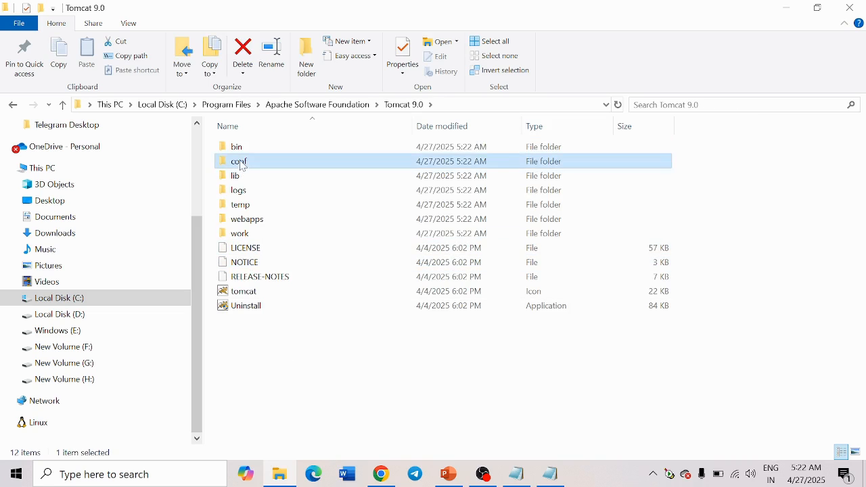
- Open the tomcat-users file in Notepad
click(256, 266)
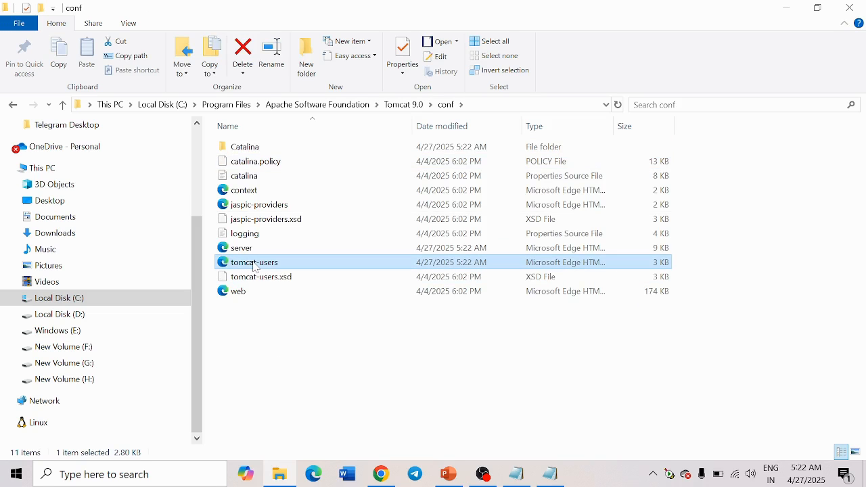
right_click(256, 268)
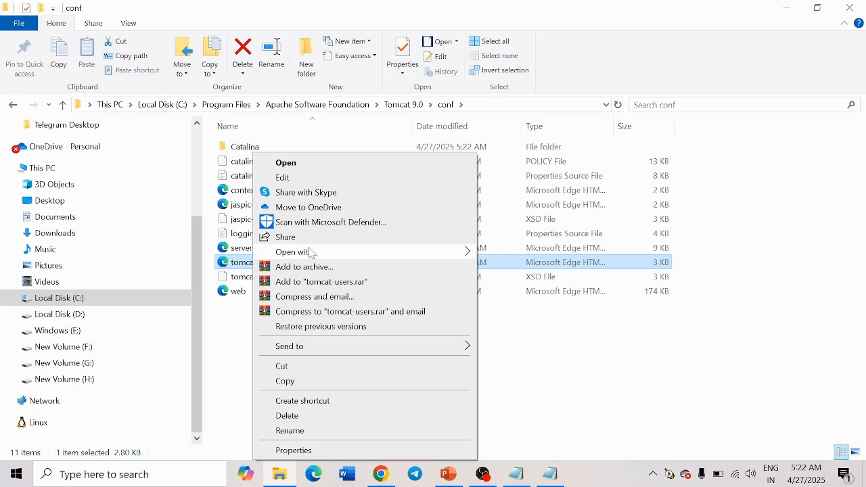
mouse_move(345, 258)
click(532, 269)
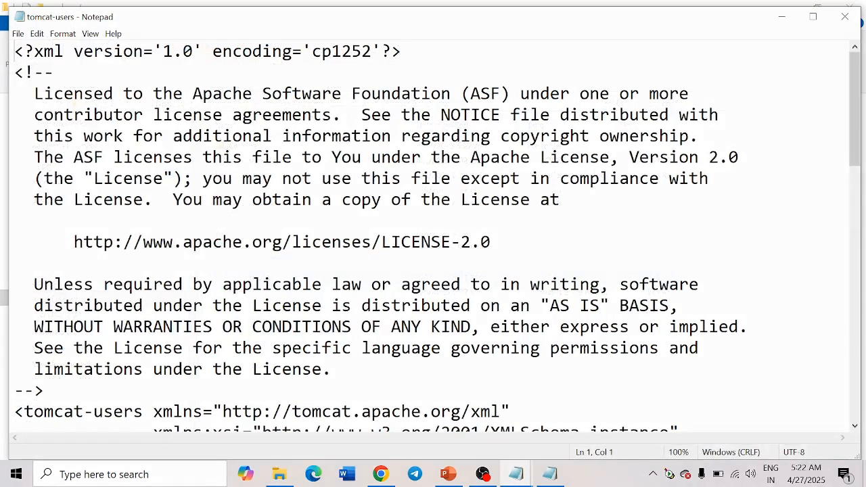
- Maximize Notepad, highlight the existing user entry and select the manager-script role name
click(814, 16)
scroll(433, 230, down, 5)
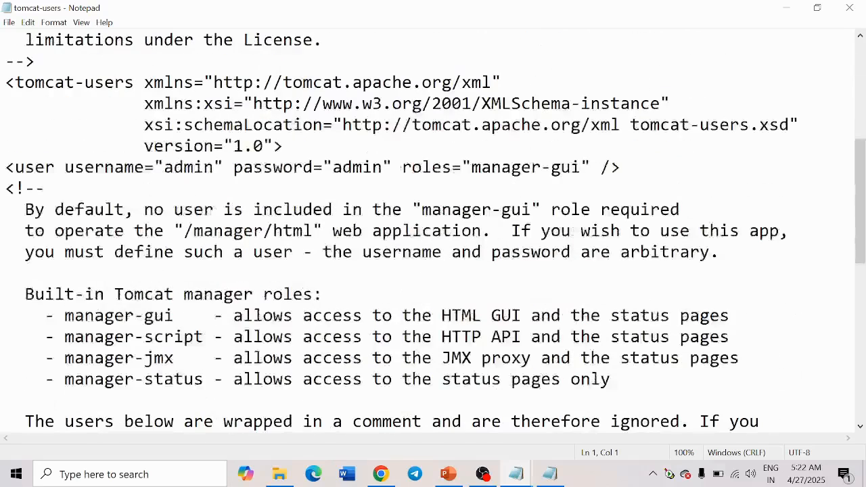
drag(6, 167, 622, 167)
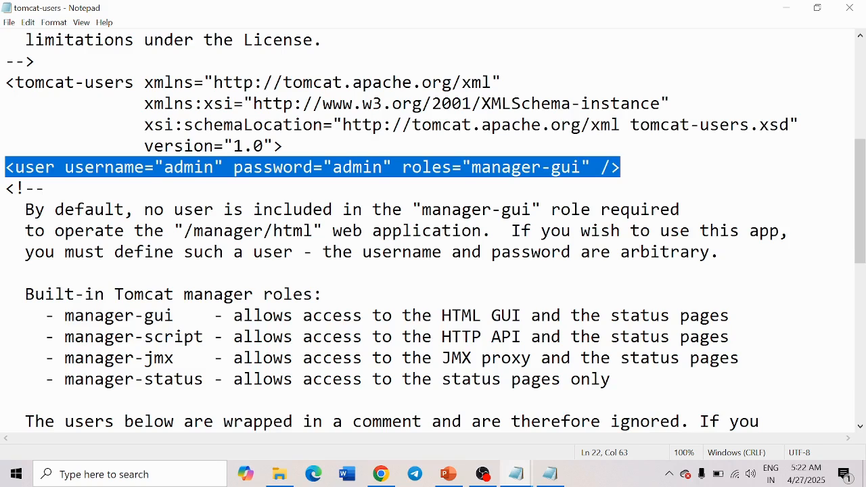
drag(65, 336, 204, 336)
key(ctrl+c)
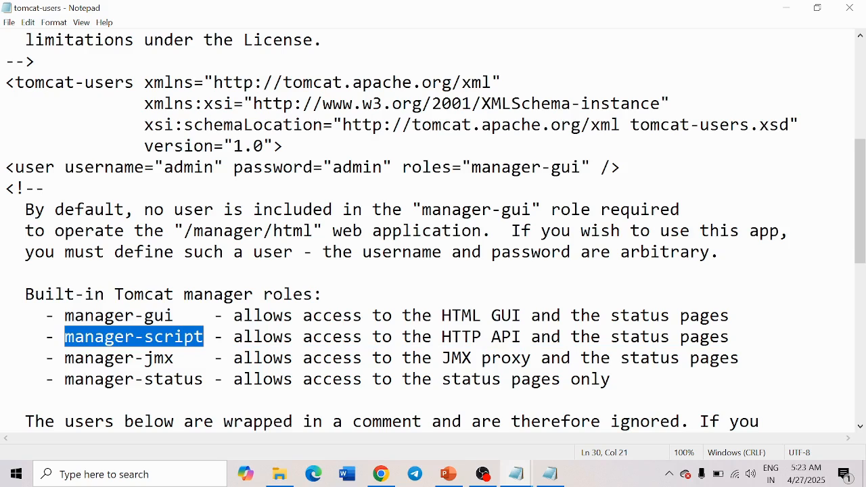
- Append ',manager-script' after manager-gui in the user's roles, save, and close Notepad
click(581, 167)
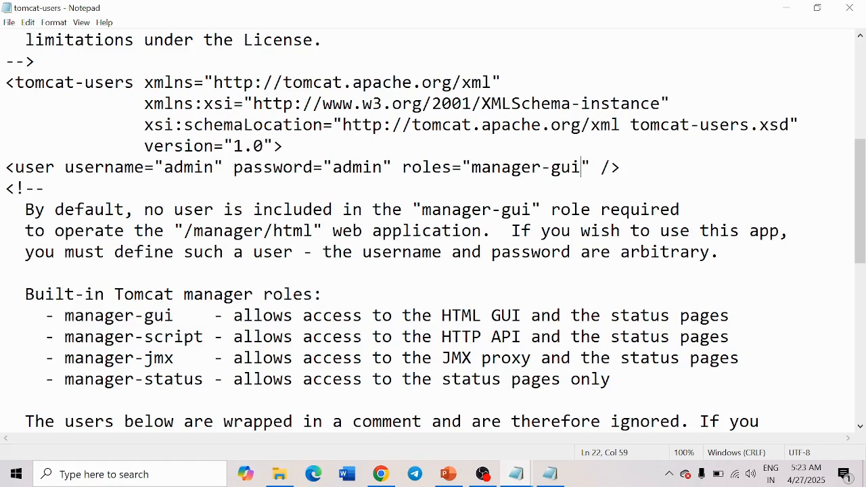
text(,)
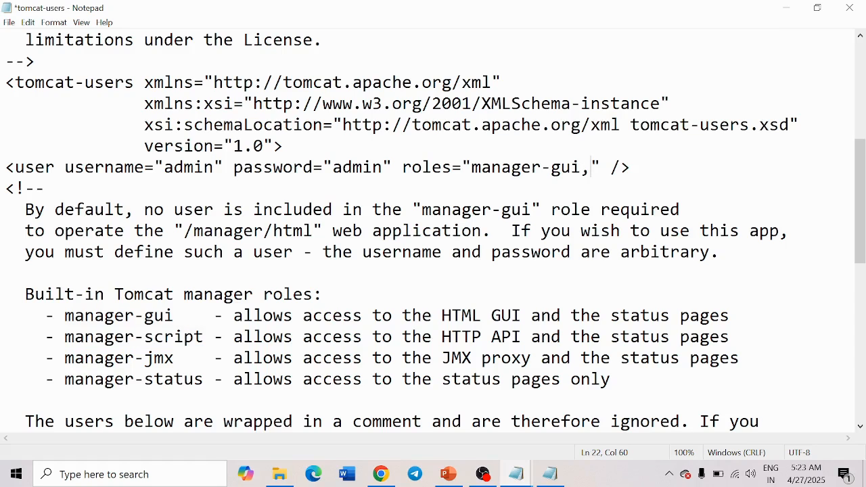
key(ctrl+v)
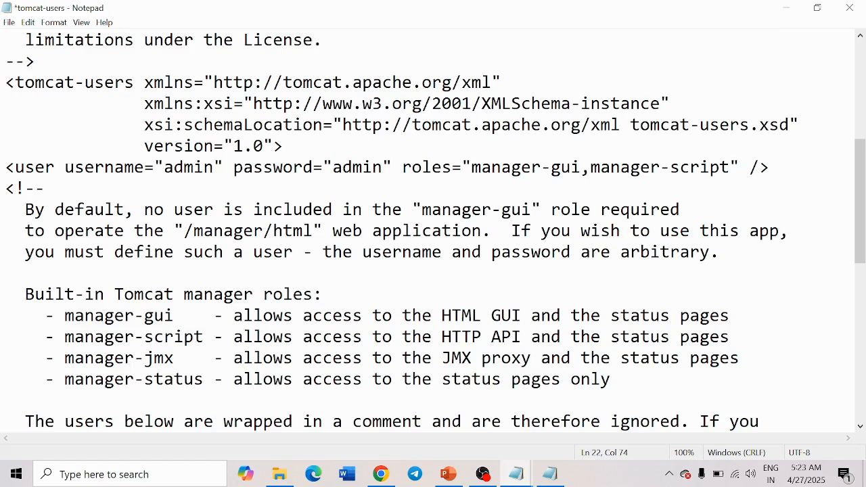
key(ctrl+s)
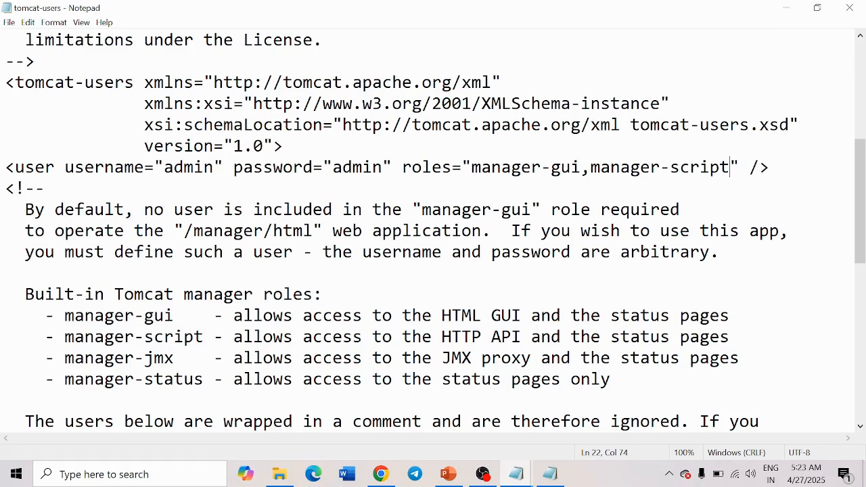
click(851, 7)
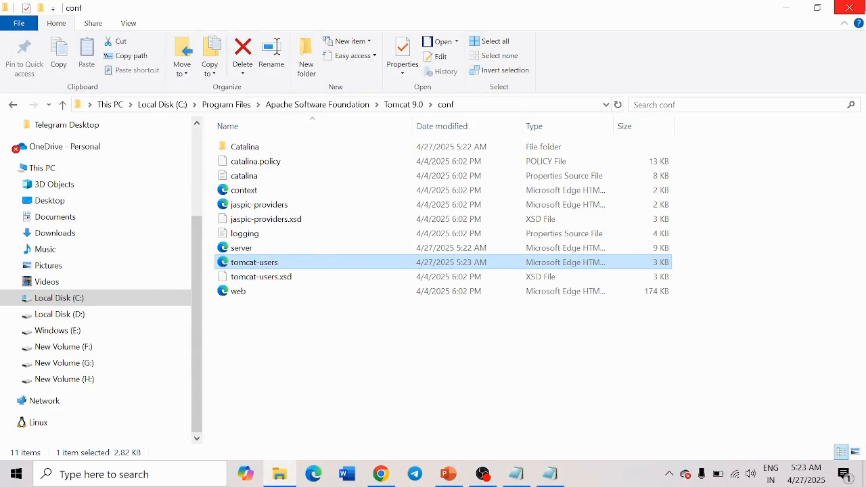
- Close File Explorer, highlight Maven Download on the slide, and return to Chrome's Tomcat page
click(850, 7)
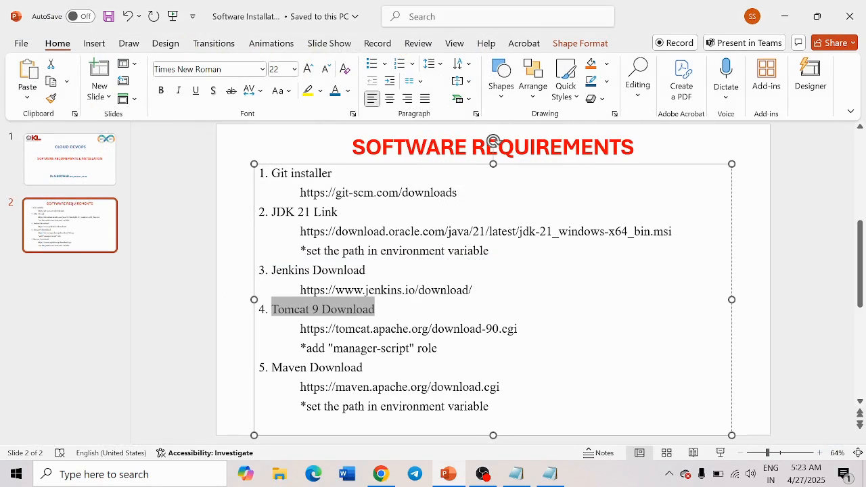
click(397, 329)
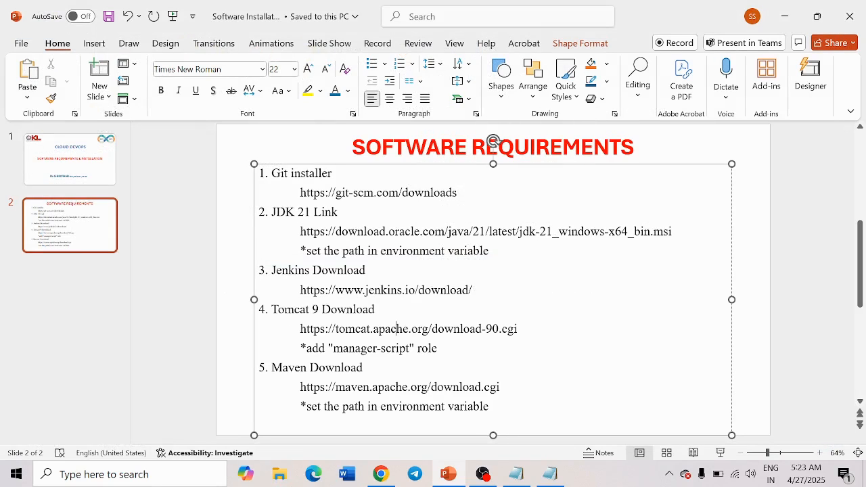
drag(271, 369, 364, 368)
click(385, 474)
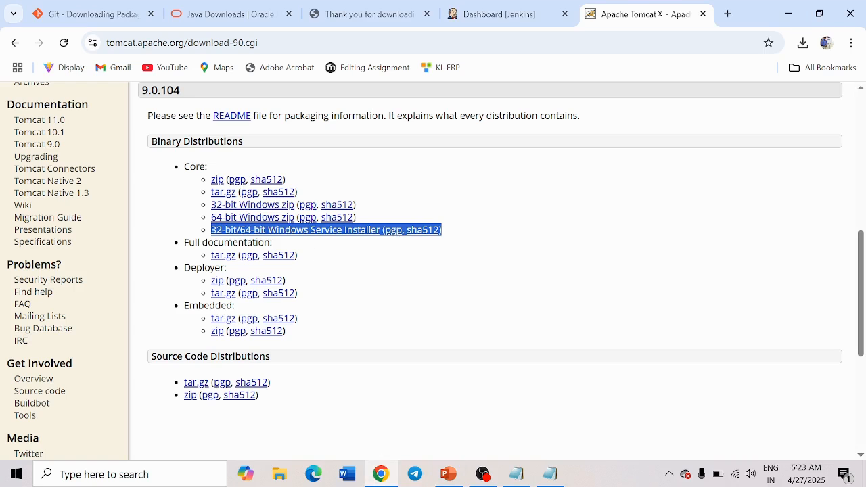
- Search 'maven download' in a new tab and open the Apache Maven download page
click(728, 14)
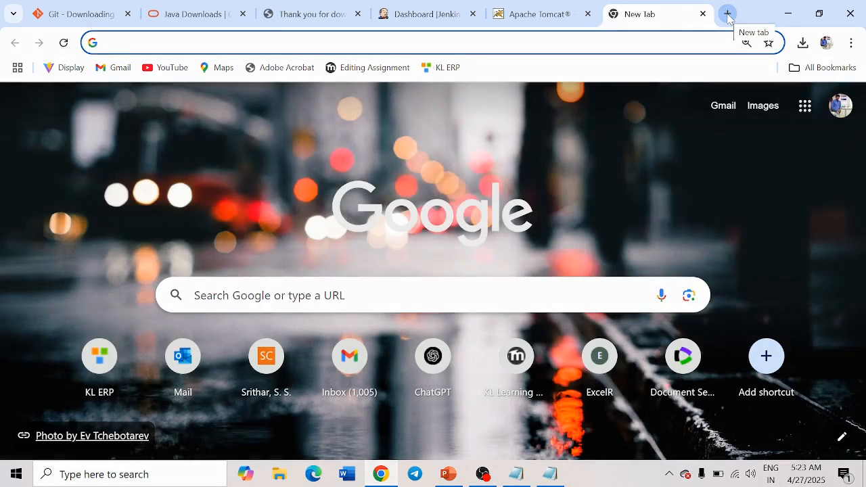
text(mavane )
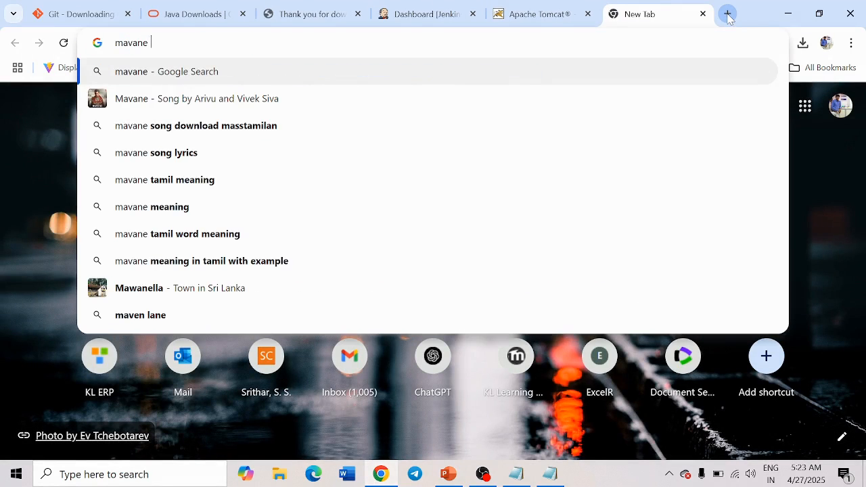
text(dow)
key(Down)
key(Return)
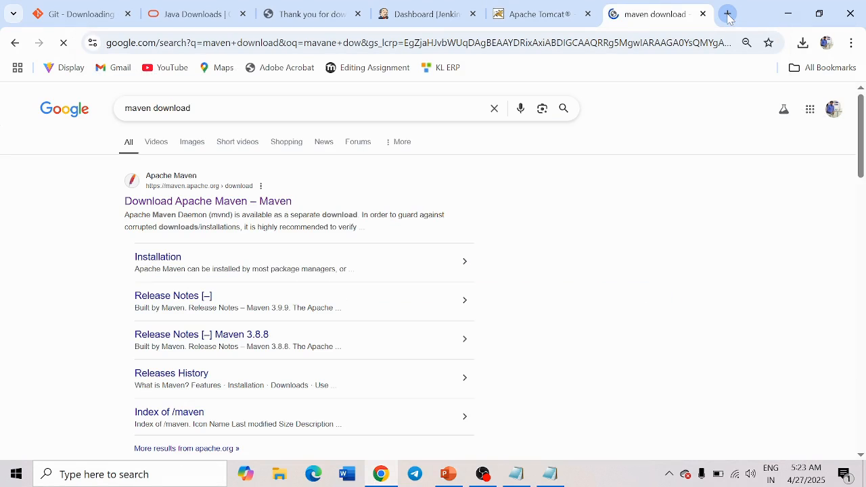
click(185, 207)
- Download apache-maven-3.9.9-bin.tar.gz and find it in File Explorer's Downloads folder
scroll(189, 190, down, 3)
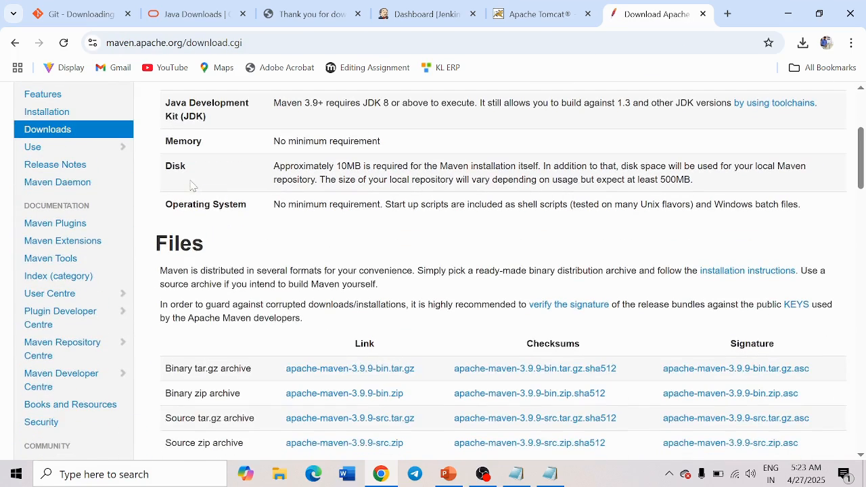
scroll(197, 148, down, 2)
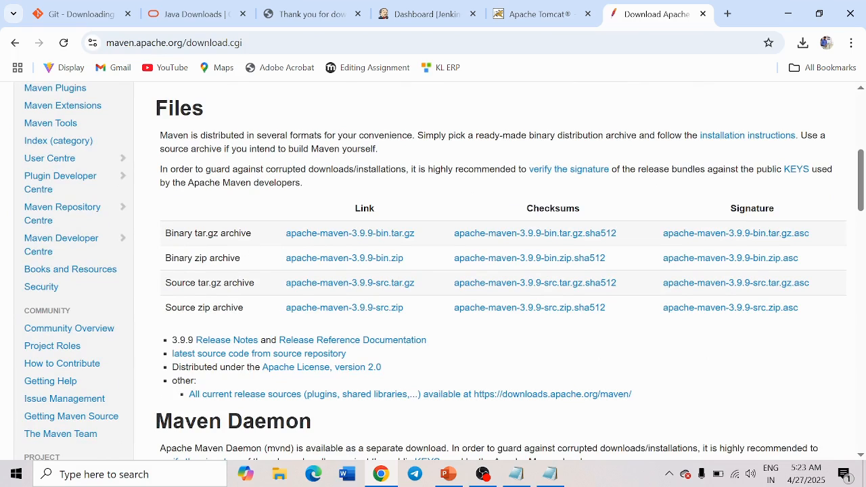
drag(166, 232, 256, 237)
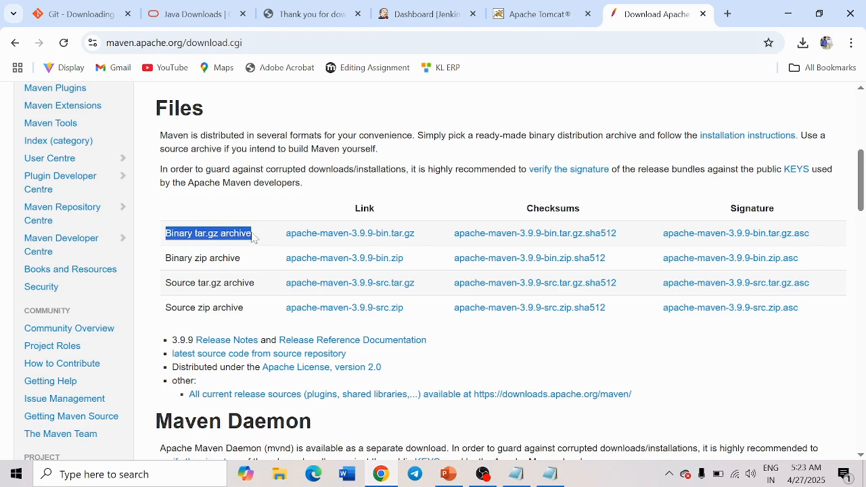
click(428, 214)
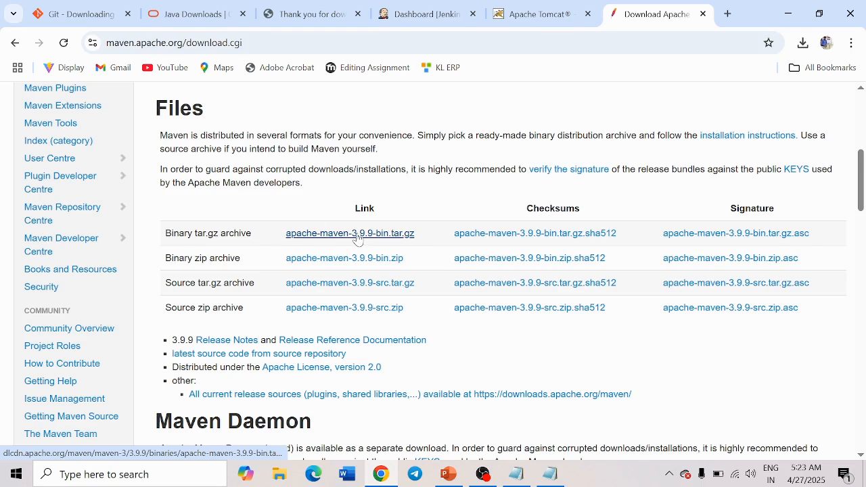
click(356, 235)
click(803, 42)
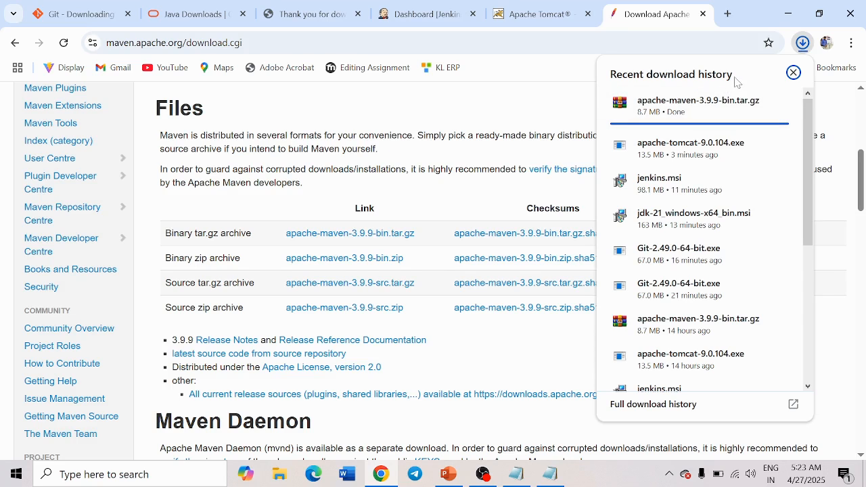
click(279, 474)
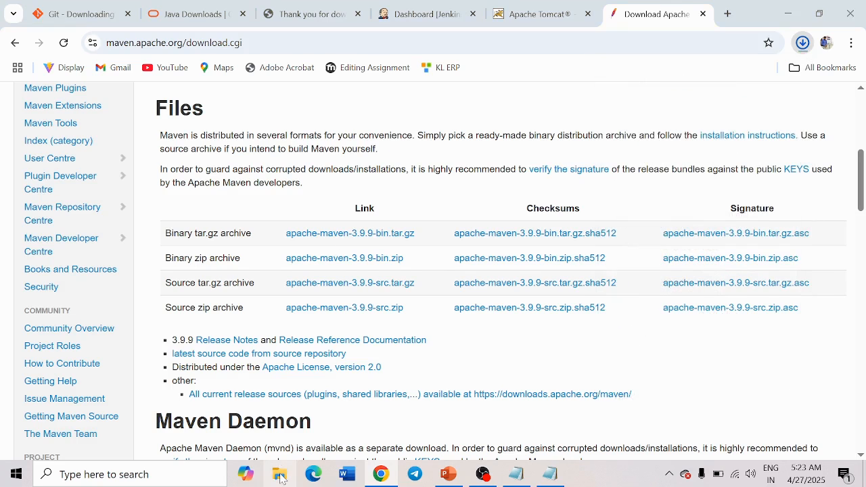
click(112, 170)
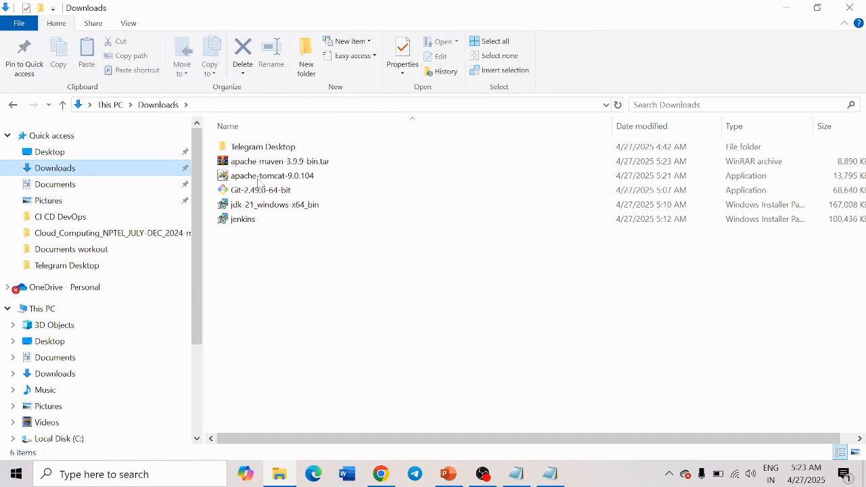
- Extract the Maven archive to an apache-maven-3.9.9-bin folder
click(254, 165)
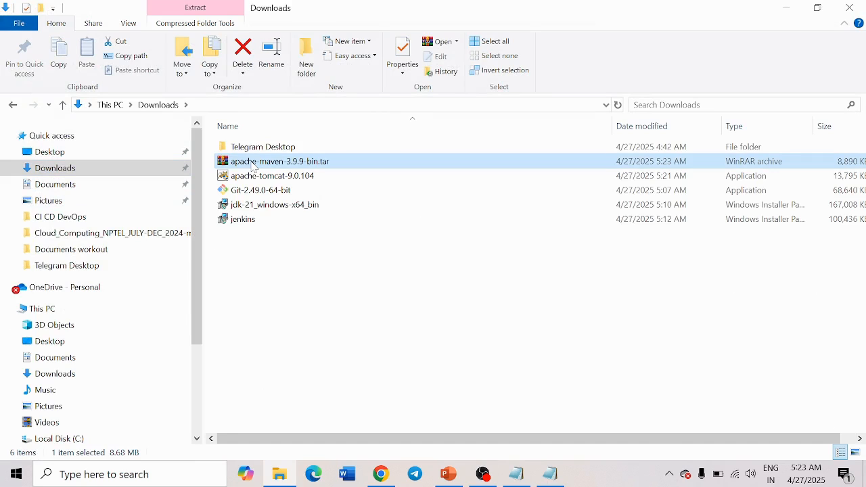
right_click(253, 165)
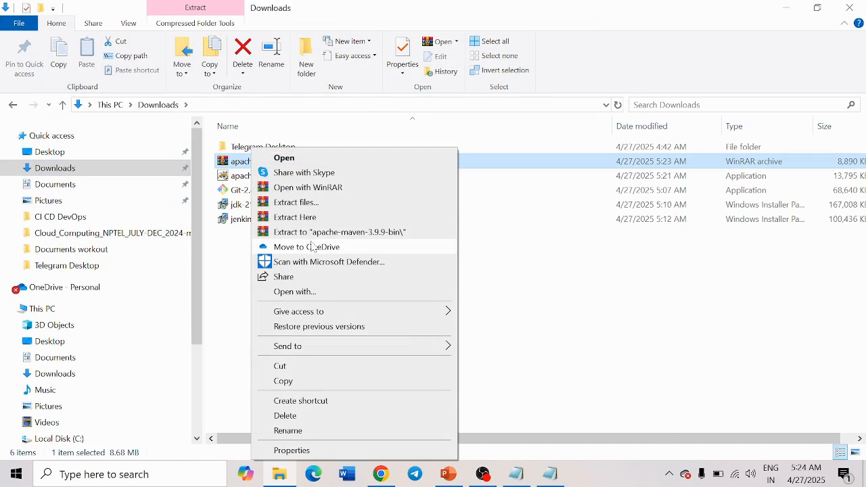
click(338, 233)
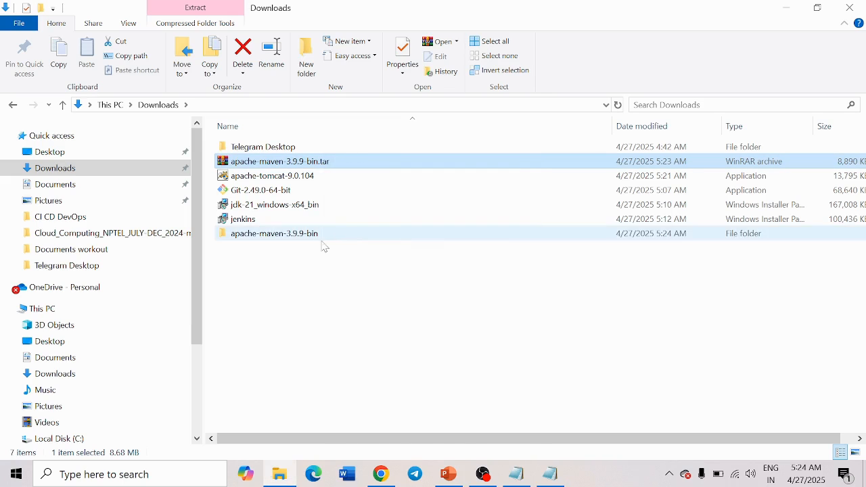
- Open the nested apache-maven-3.9.9 folder and copy its full path
double_click(276, 234)
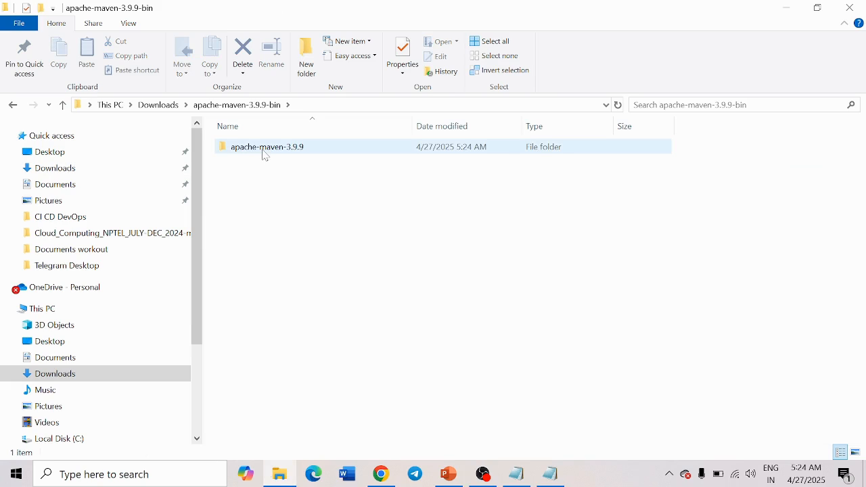
mouse_move(265, 155)
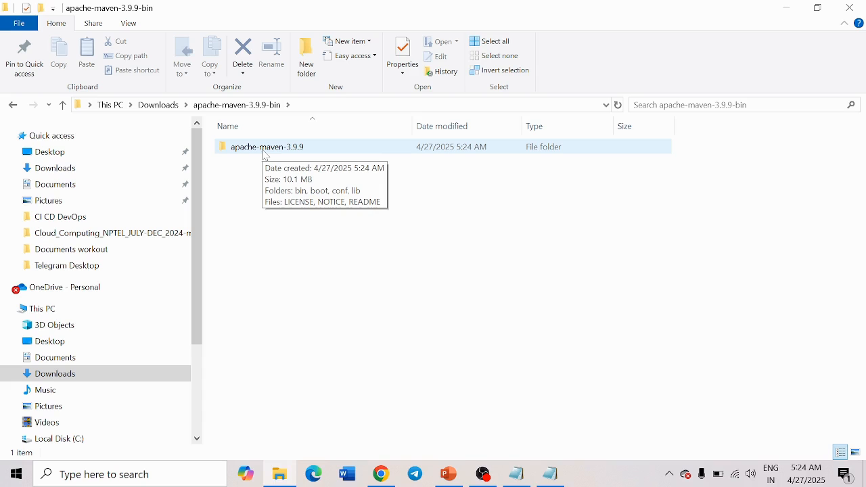
double_click(265, 153)
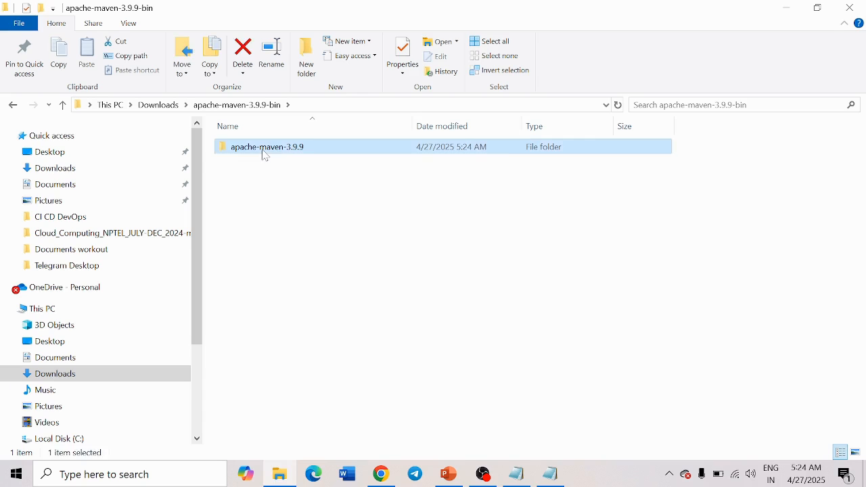
click(422, 108)
key(ctrl+c)
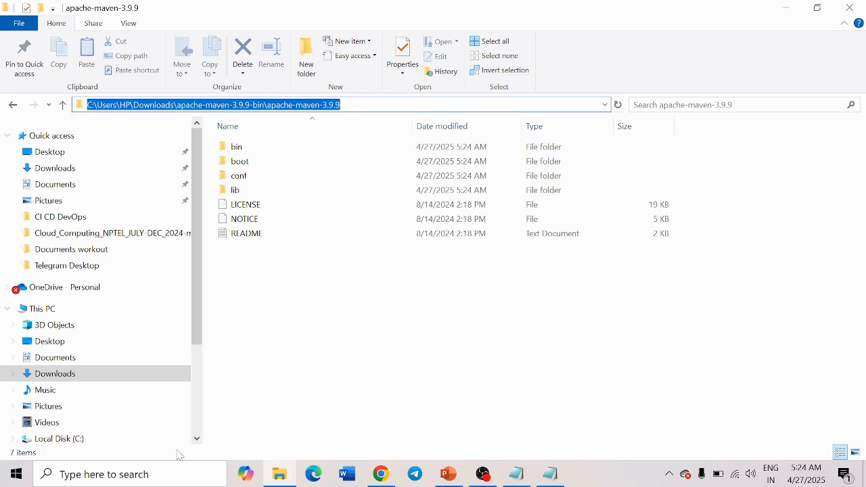
click(178, 477)
- Create a MAVEN_HOME system variable set to the copied apache-maven-3.9.9 folder path
text(envi)
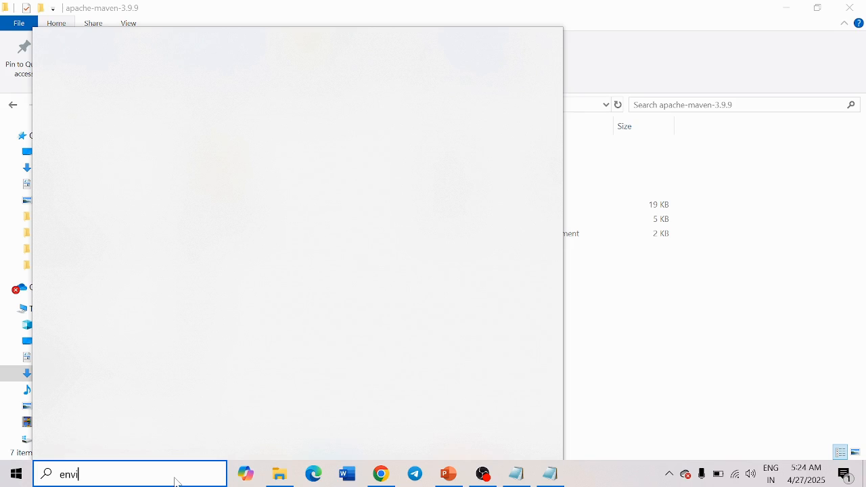
key(Return)
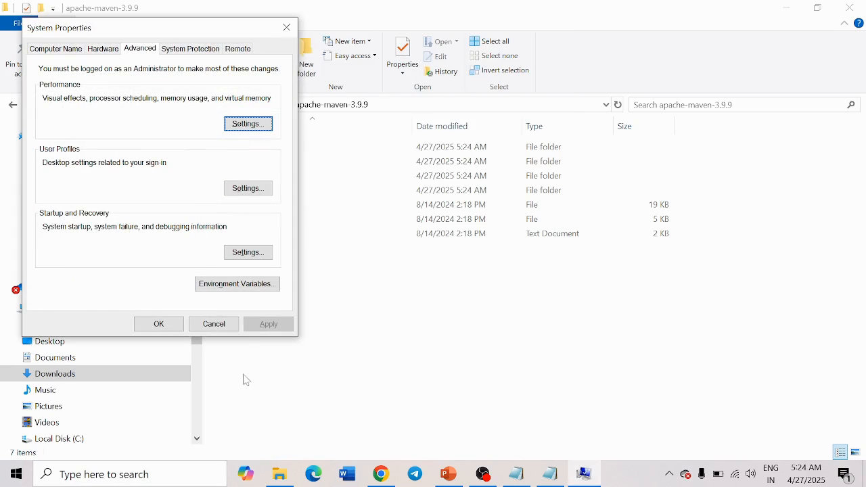
click(230, 283)
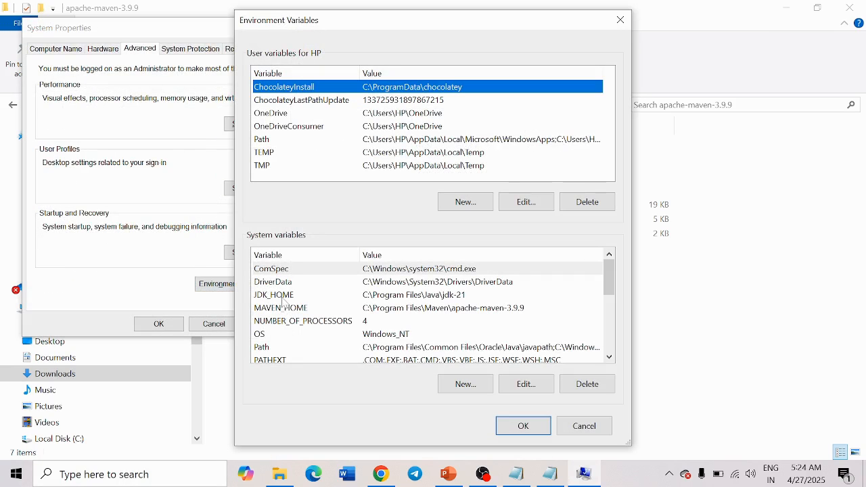
click(468, 387)
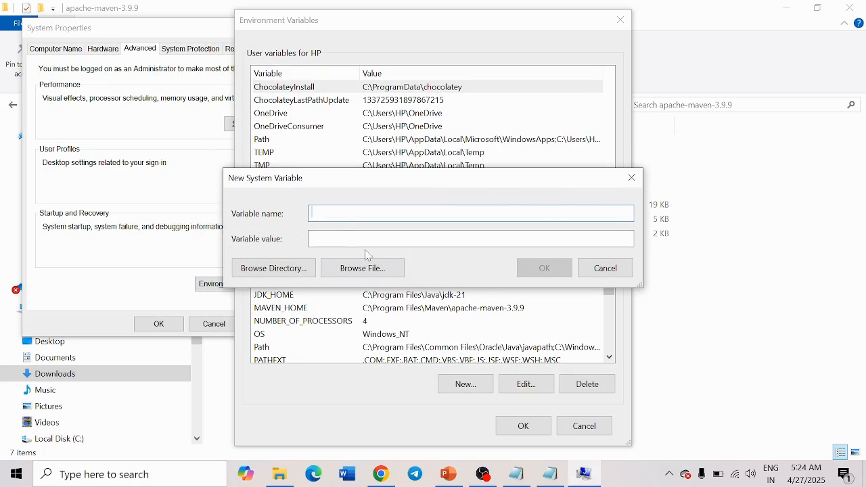
text(MAVEN_HOME)
key(Tab)
key(ctrl+v)
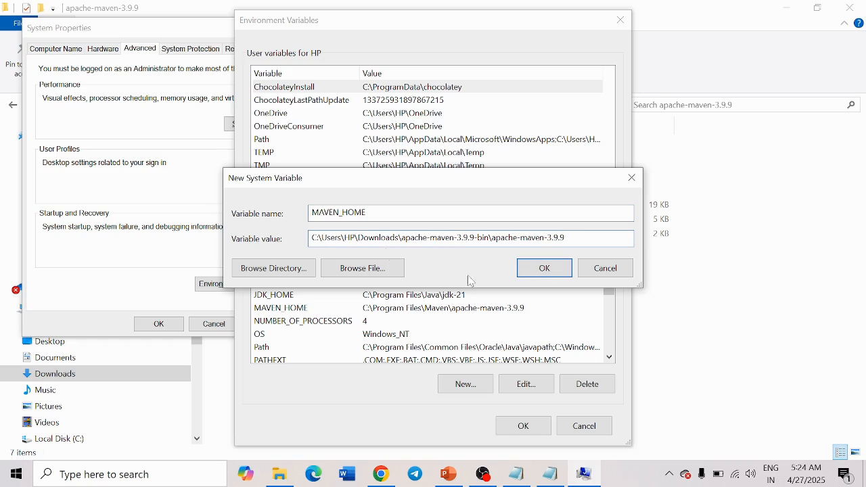
click(544, 268)
click(523, 426)
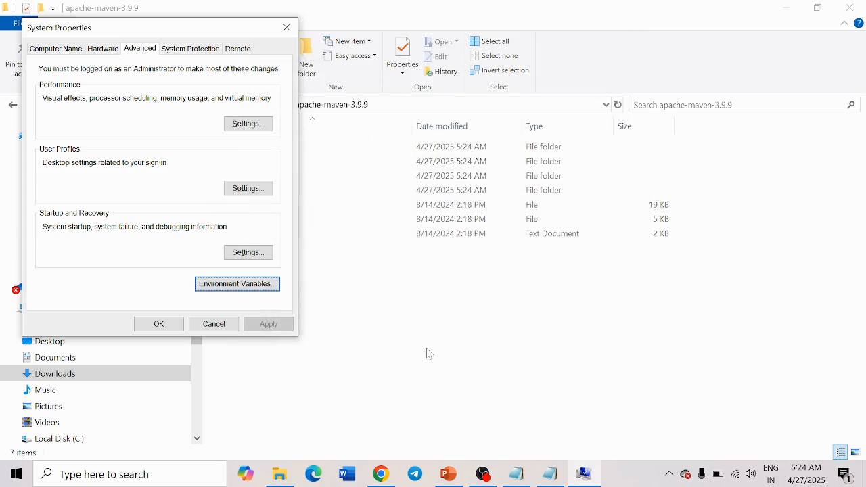
- Close System Properties and the Maven folder window, returning to the PowerPoint slide
click(159, 326)
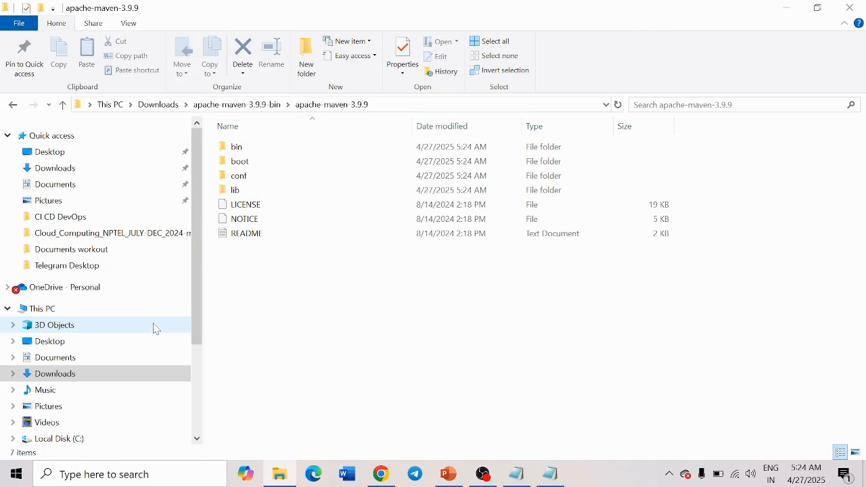
click(851, 7)
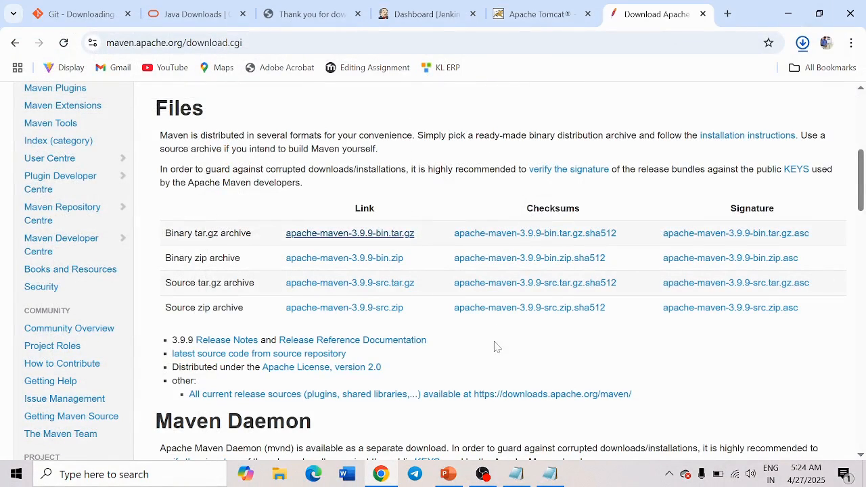
click(449, 474)
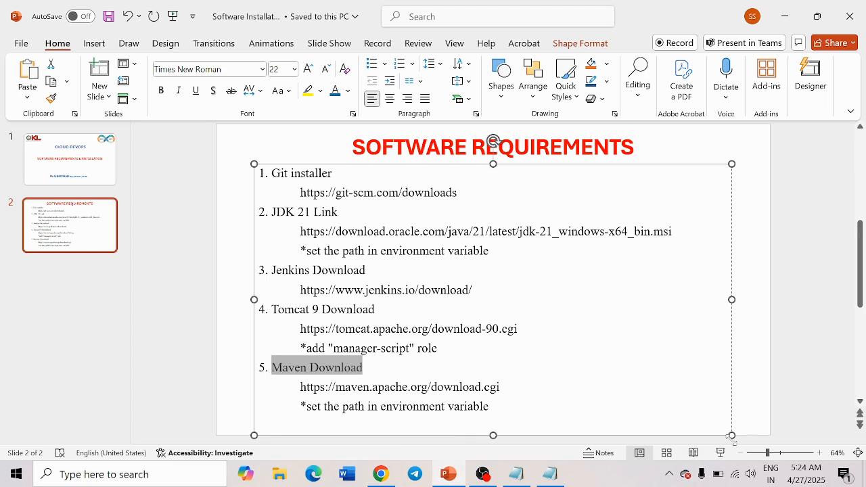